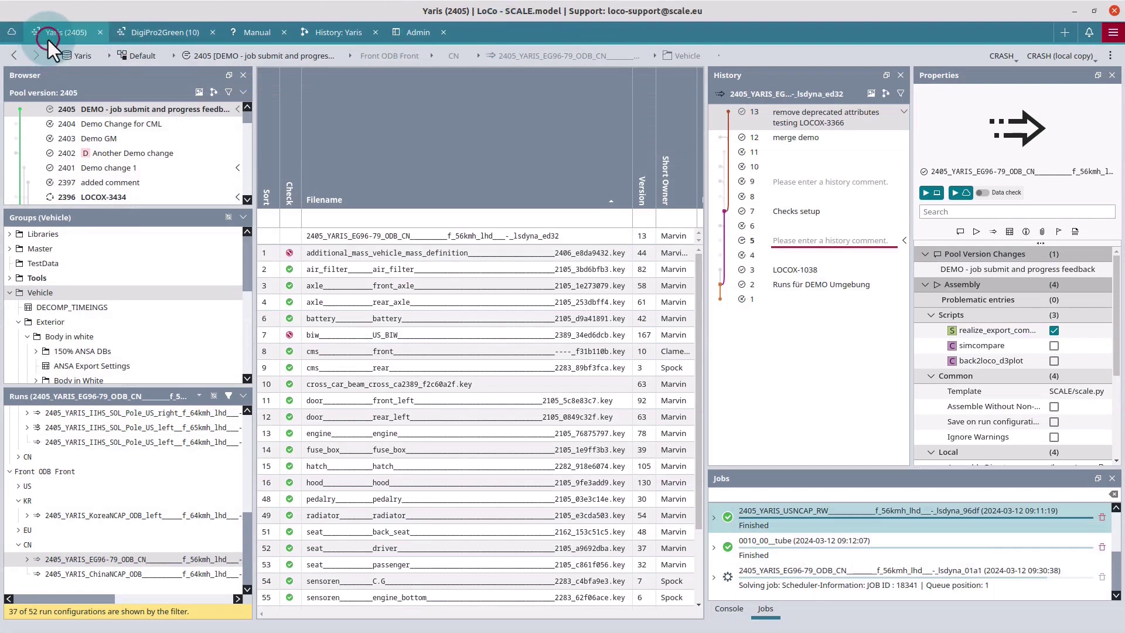
Start both a local and a remote assembly of the 2405_YARIS_EG96-79_ODB_CN run configuration under Front ODB Front.
left_click(78, 560)
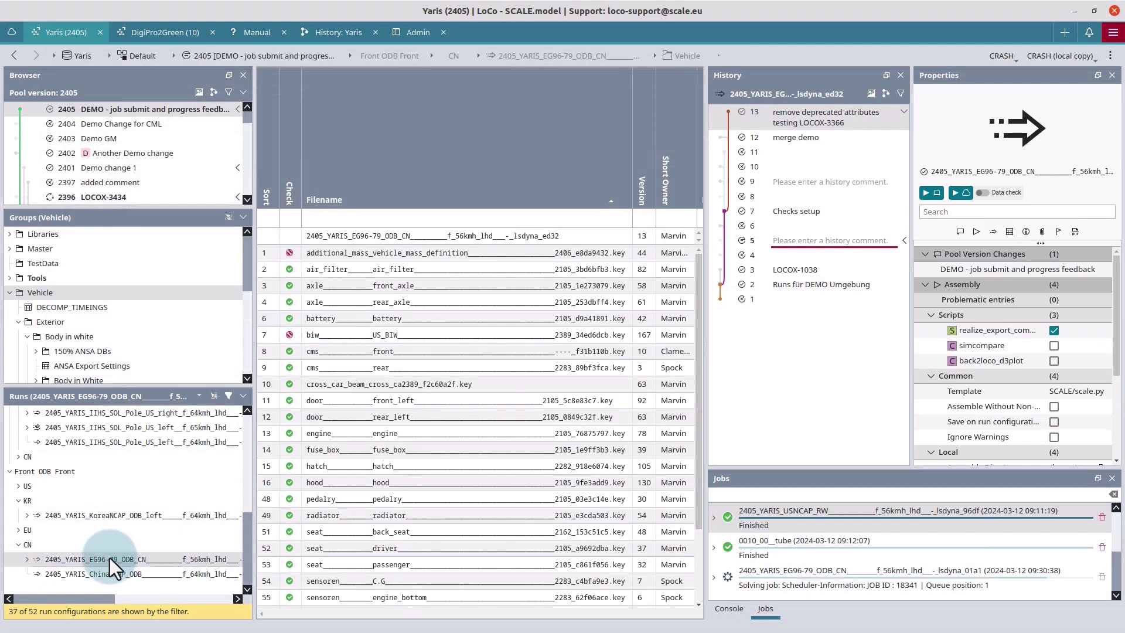
left_click(96, 560)
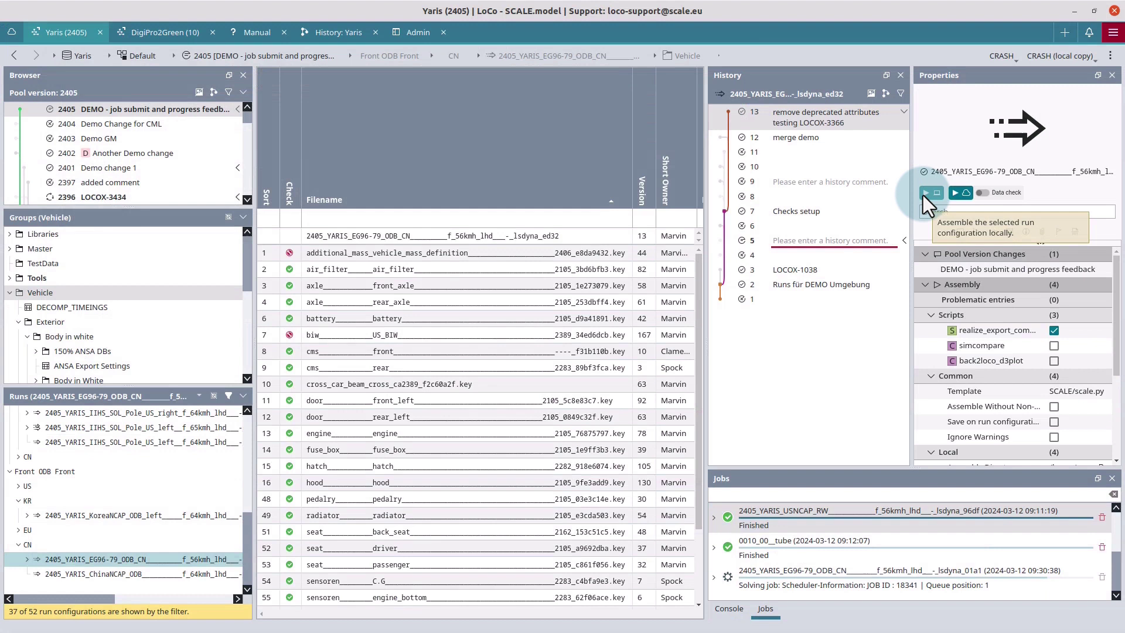
left_click(966, 192)
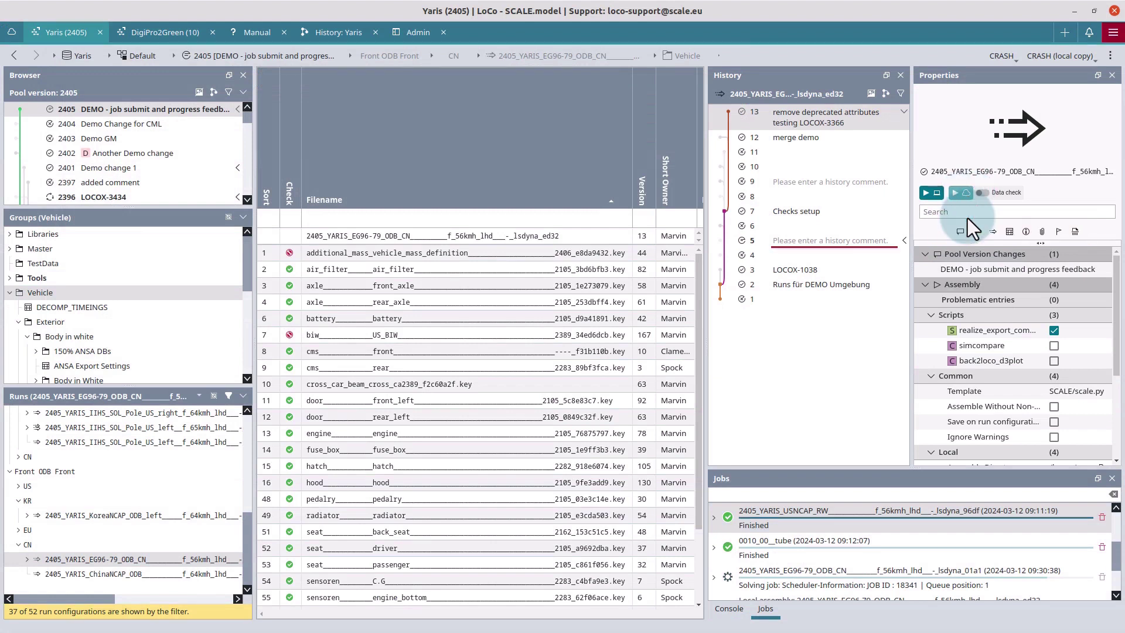
Enlarge the job list to fit all entries and check the status of the newly submitted remote EG96-79 ODB run.
left_click(1117, 553)
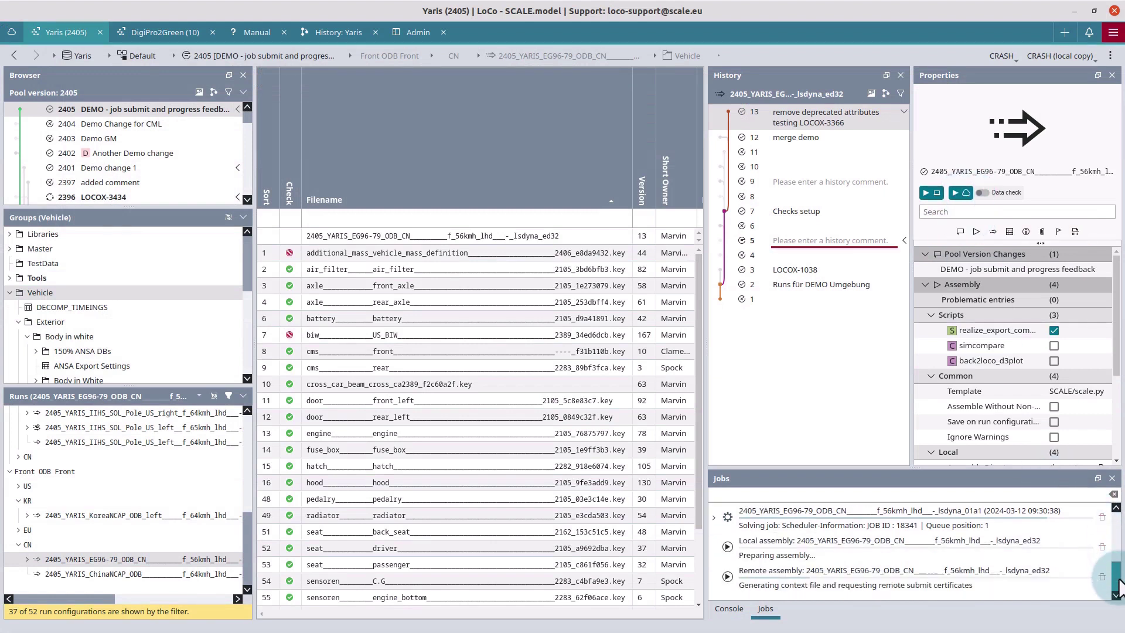
left_click(808, 584)
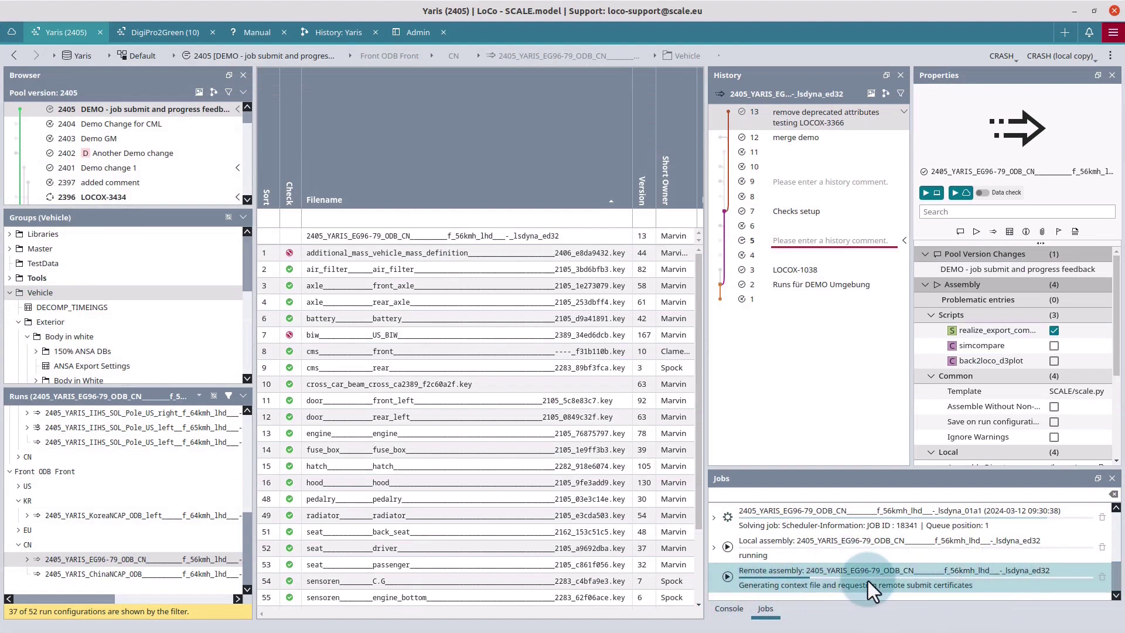
mouse_move(913, 588)
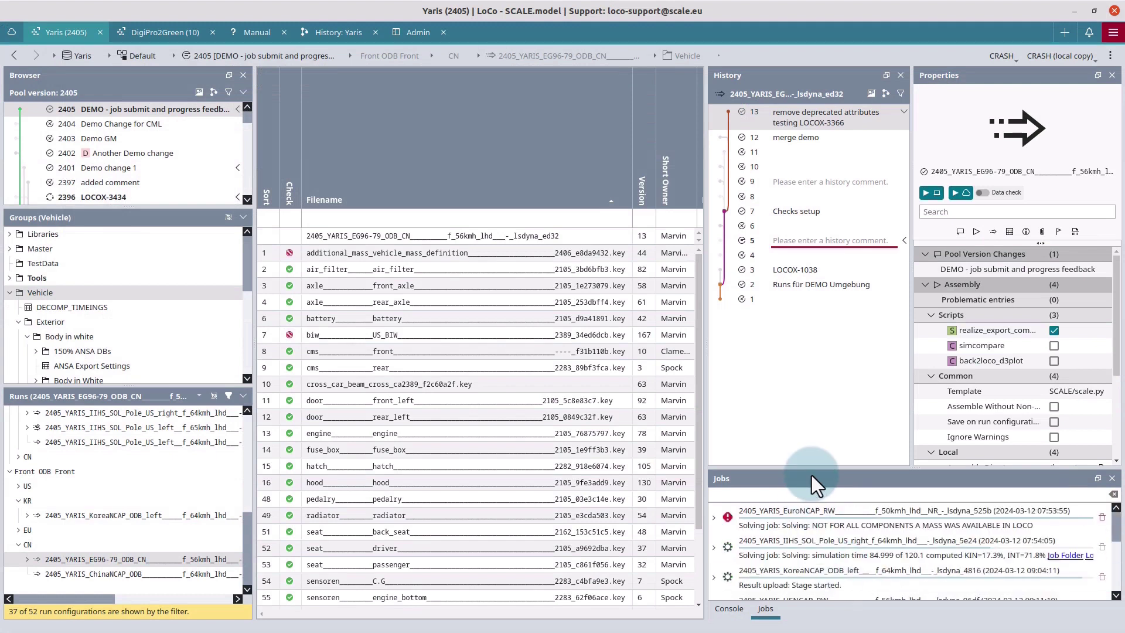
left_click_drag(810, 469, 835, 279)
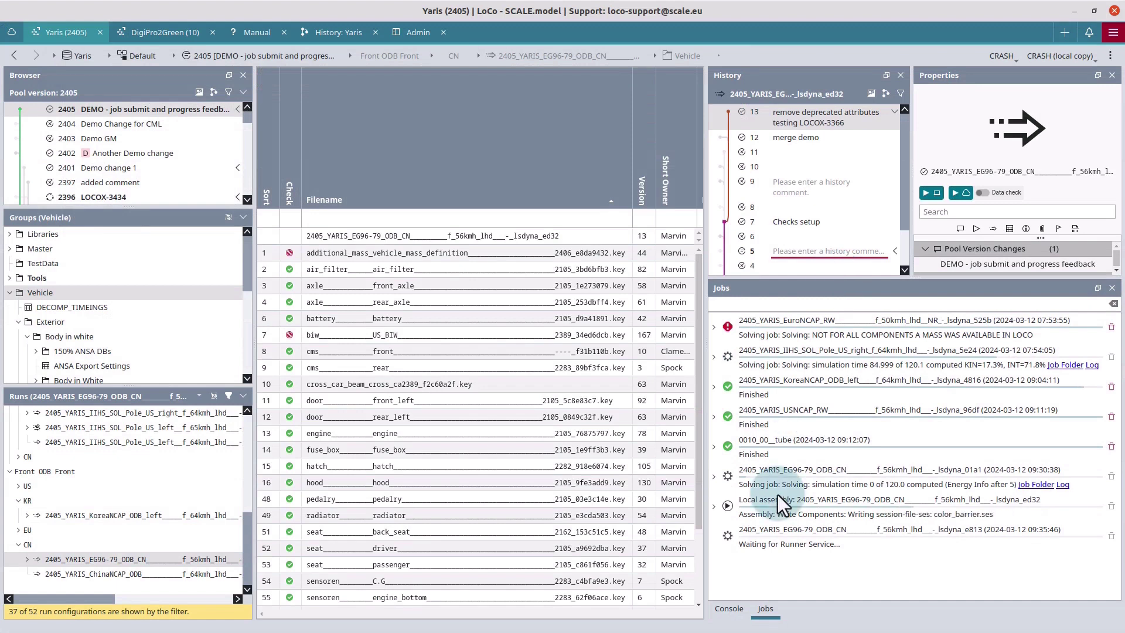
left_click(761, 550)
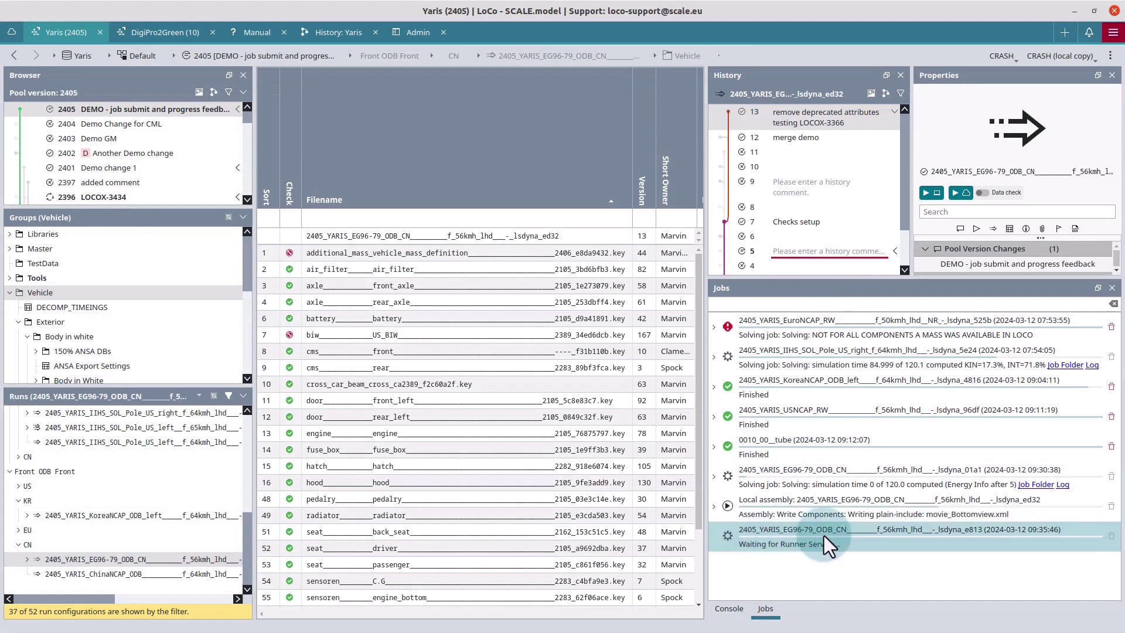
mouse_move(824, 537)
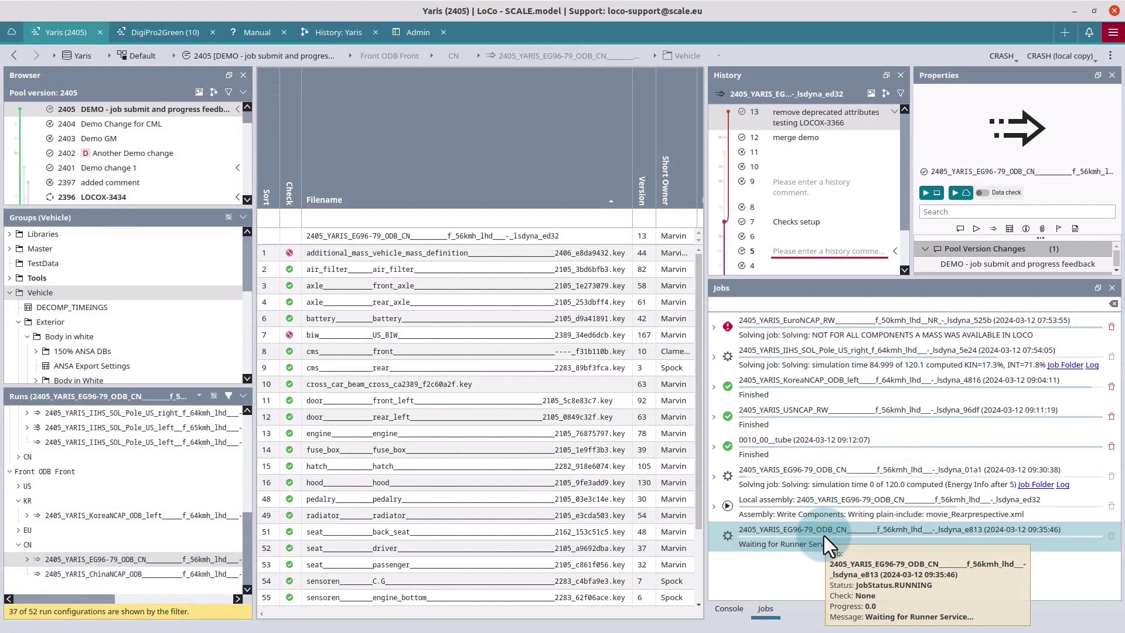
Expand the IIHS_SOL_Pole_US_right job and examine its model assembly and solving stages, including the solving job's sub-entries.
left_click(797, 360)
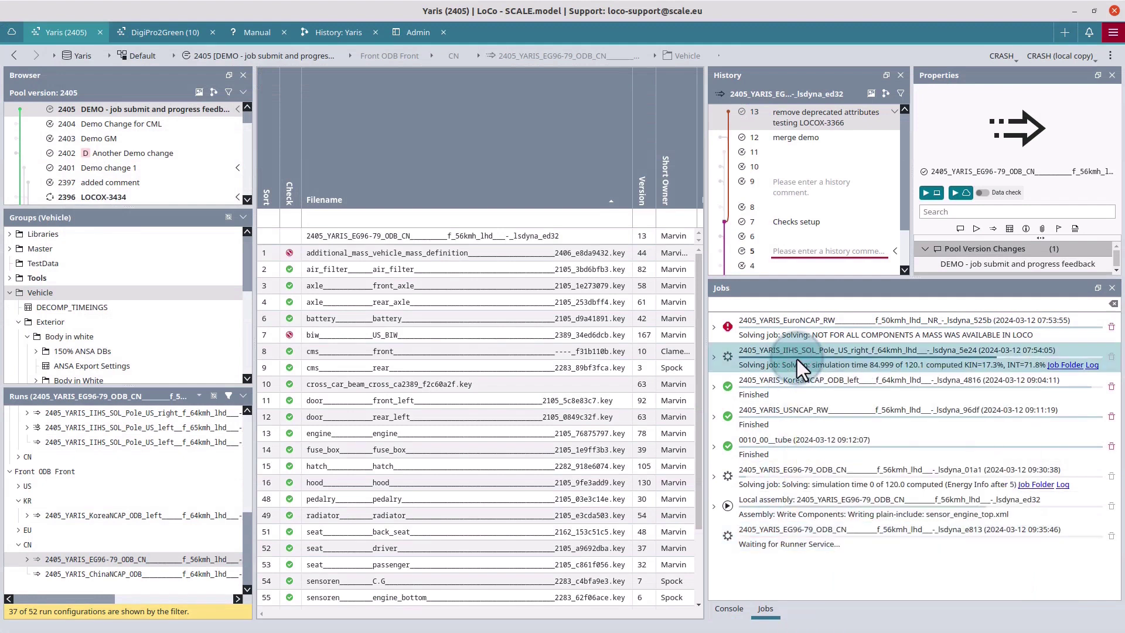
left_click(713, 357)
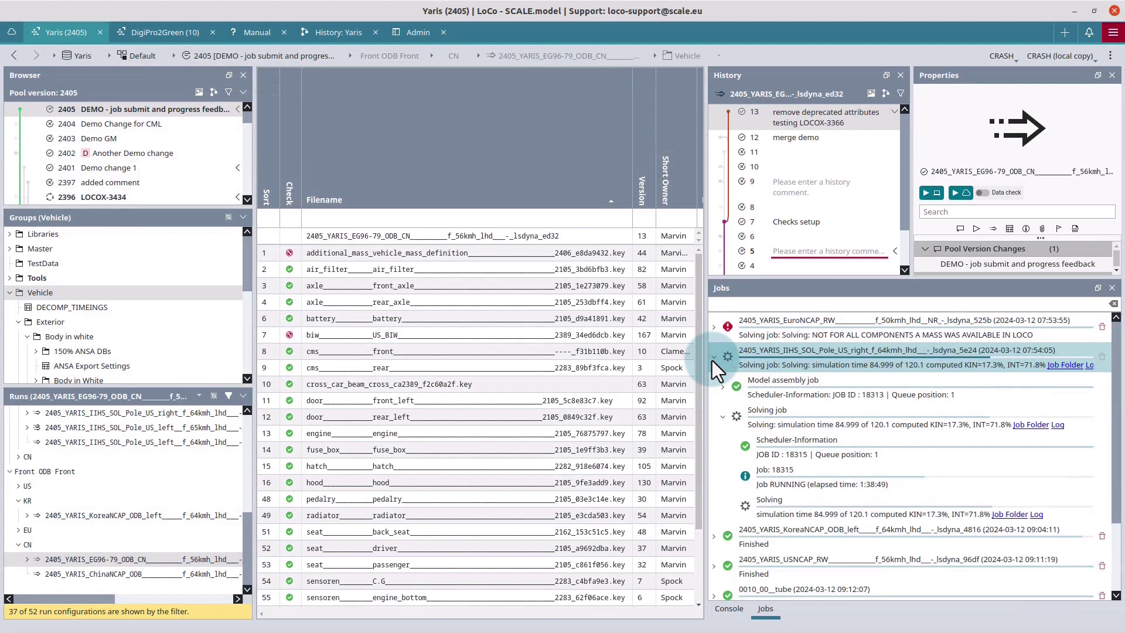
left_click(723, 416)
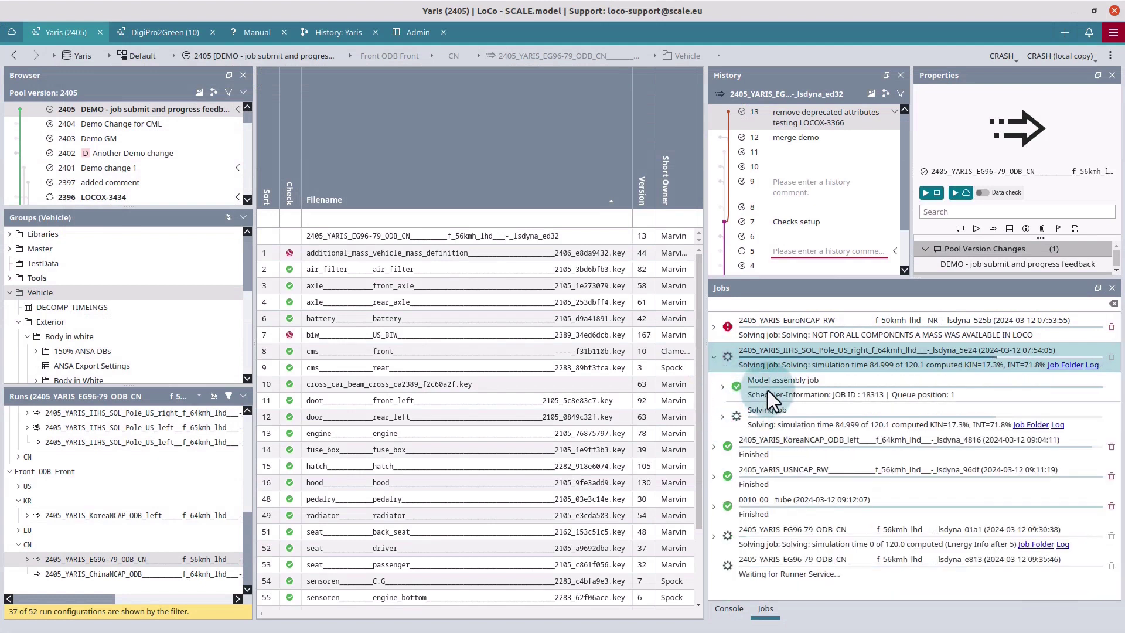
left_click(768, 390)
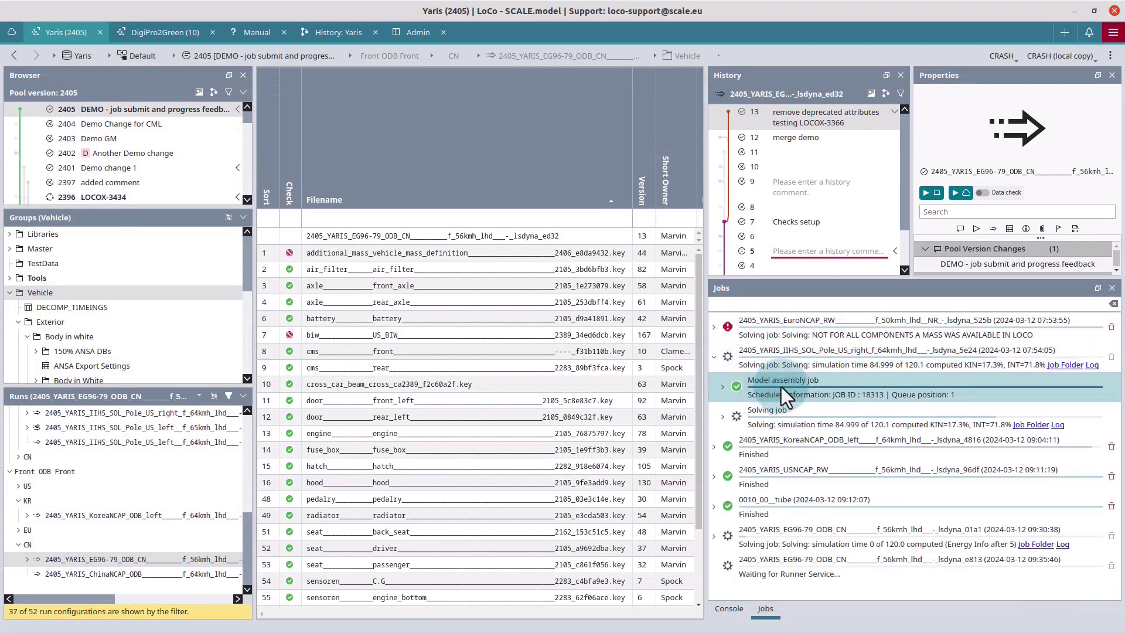
mouse_move(782, 388)
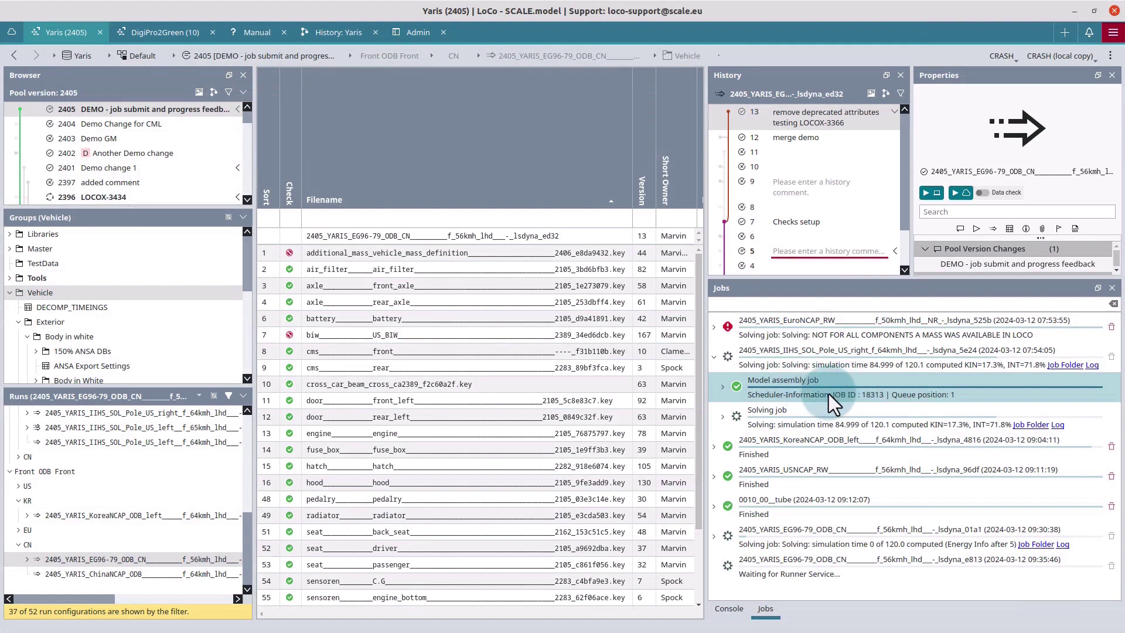
left_click(769, 418)
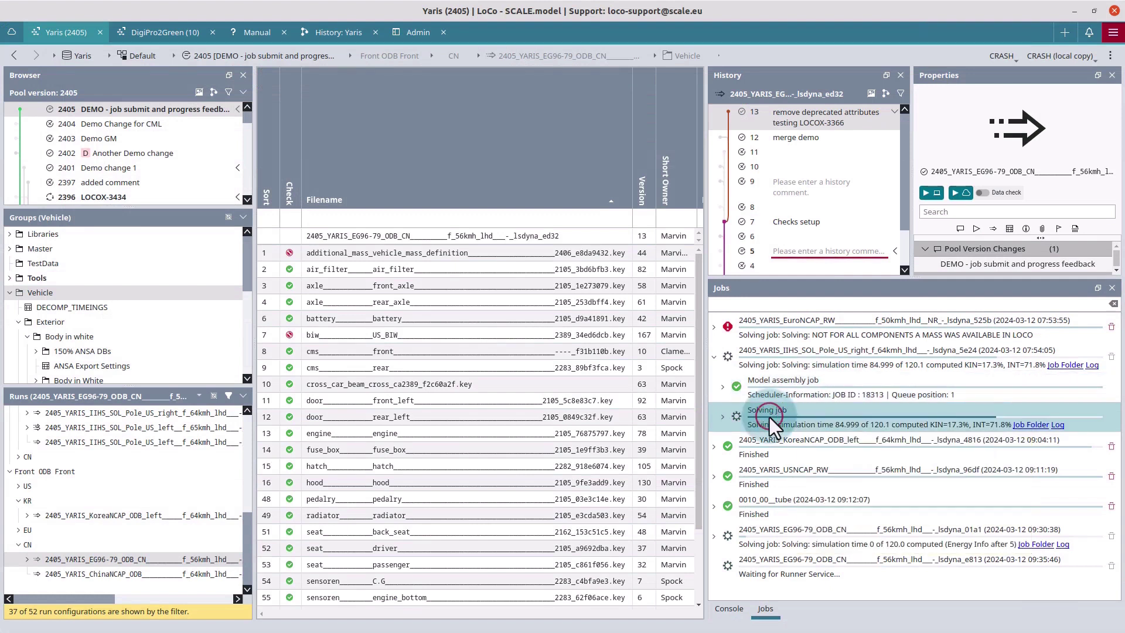
left_click(722, 417)
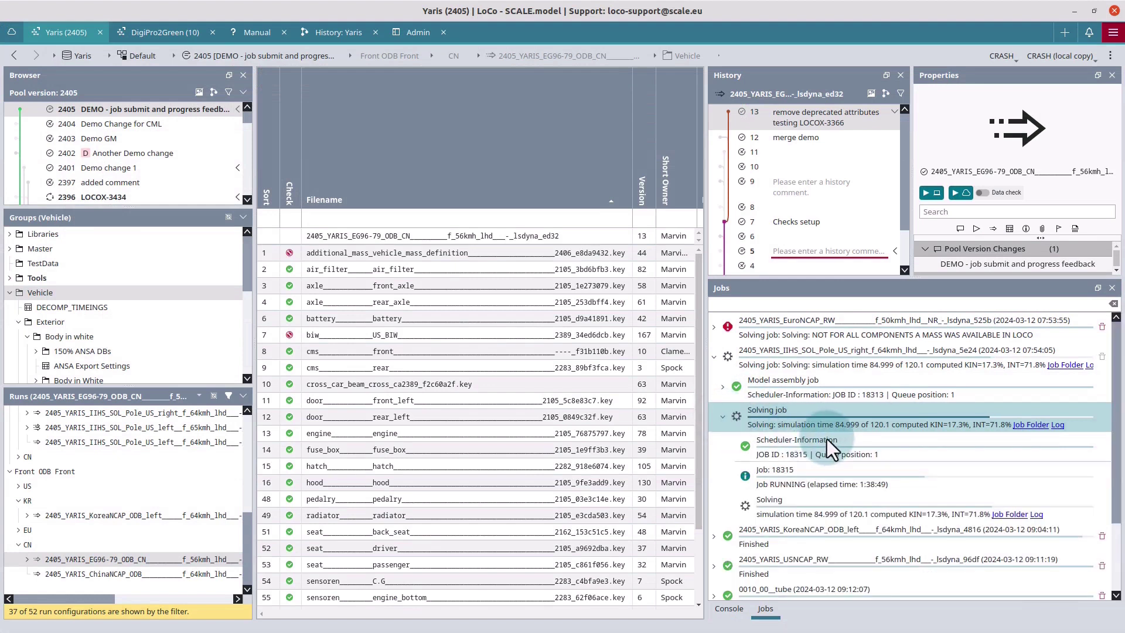
mouse_move(840, 432)
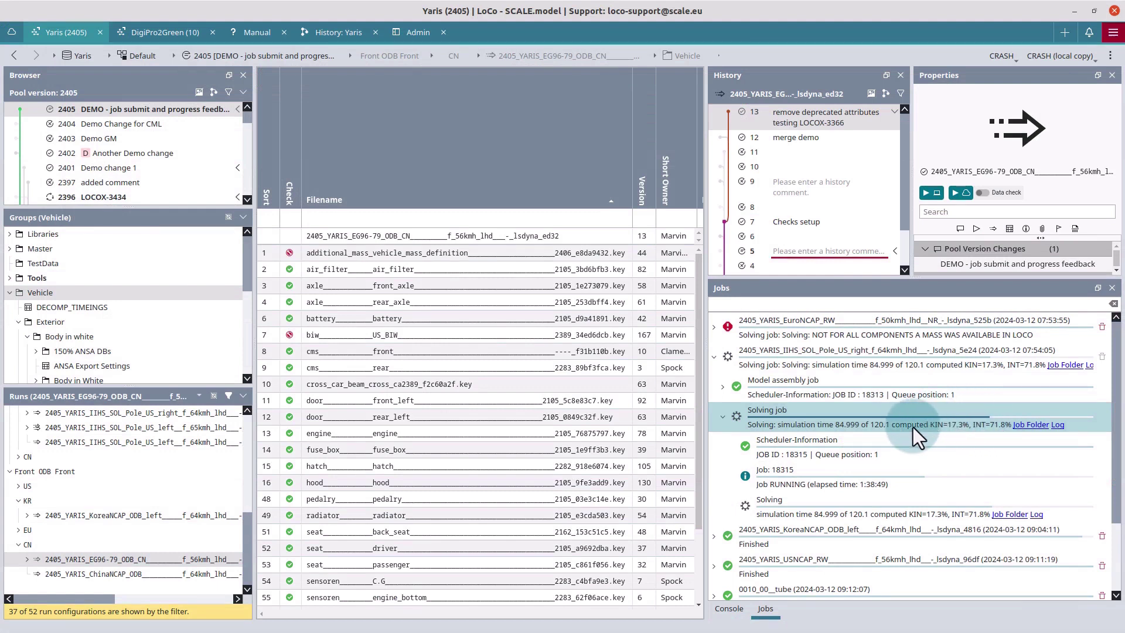
Open the job folder of the IIHS pole run's solving job with open_on_HPC and enlarge the terminal window.
right_click(1034, 424)
mouse_move(1038, 432)
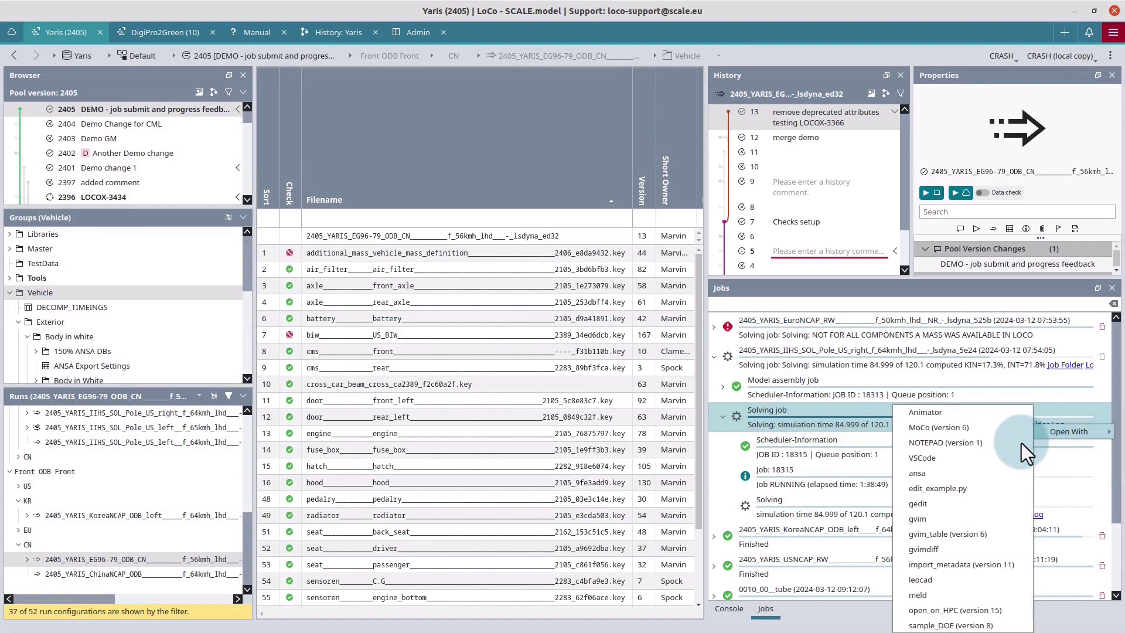
left_click(955, 608)
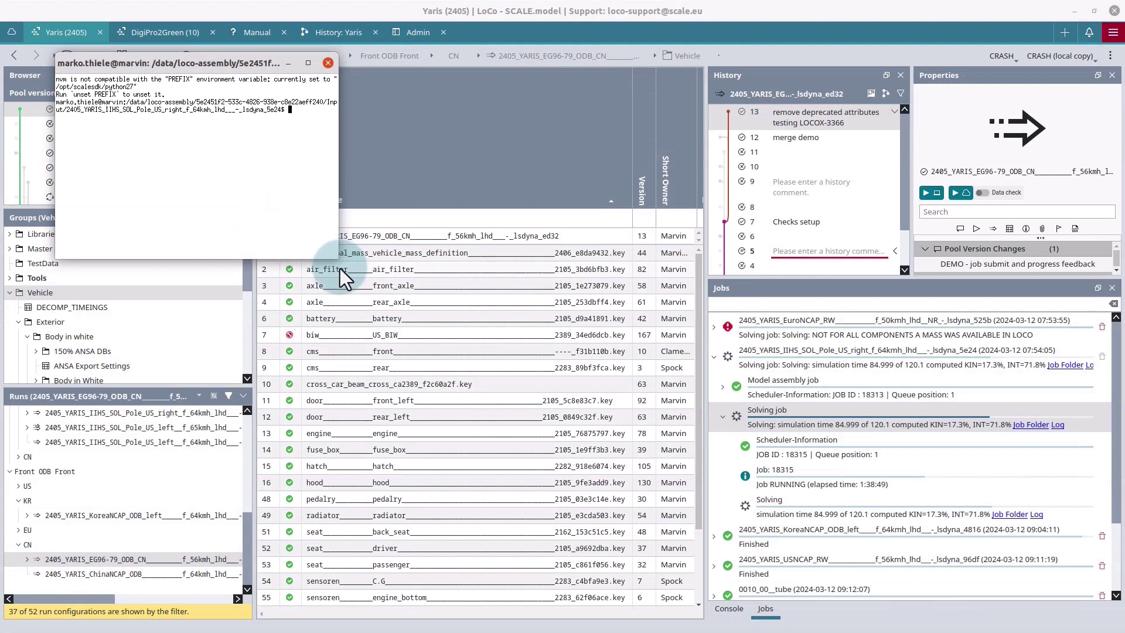
left_click_drag(338, 267, 686, 289)
left_click(632, 114)
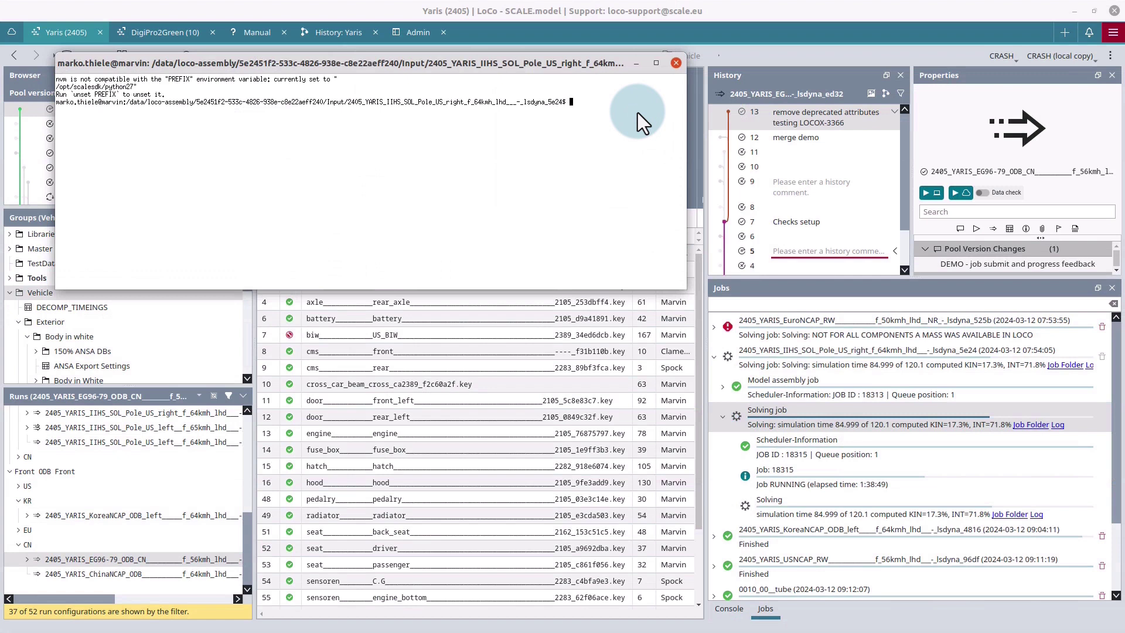
List the solver folder's files by modification time with ls -ltr and view the results with a4 d3plot.
type("ls -ltr")
key("Return")
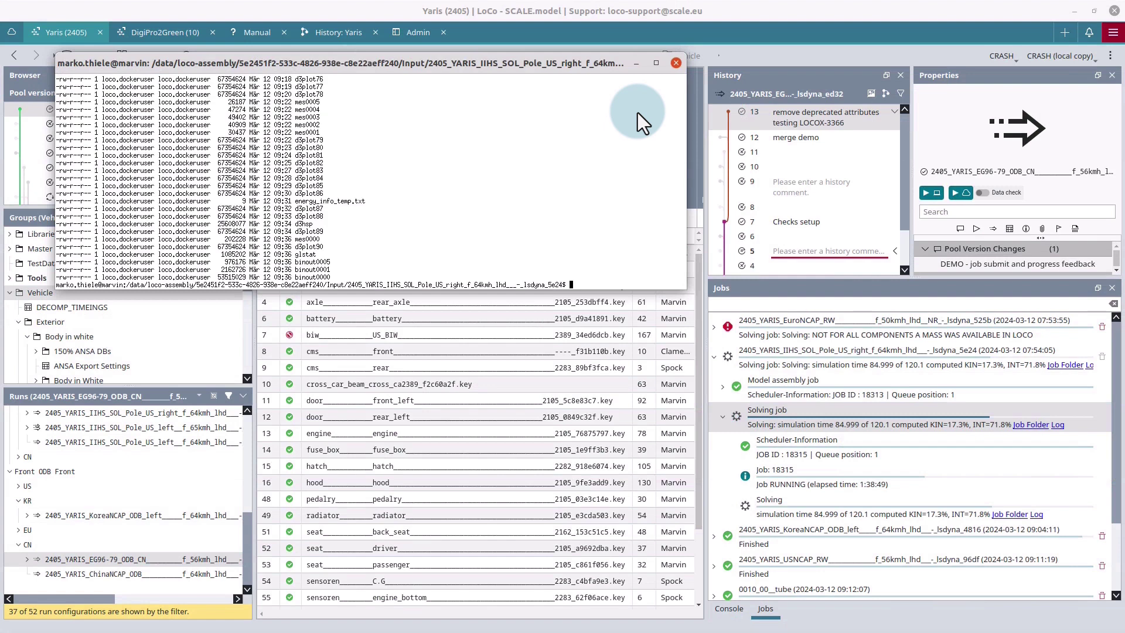
type("a4 d3plot")
key("Return")
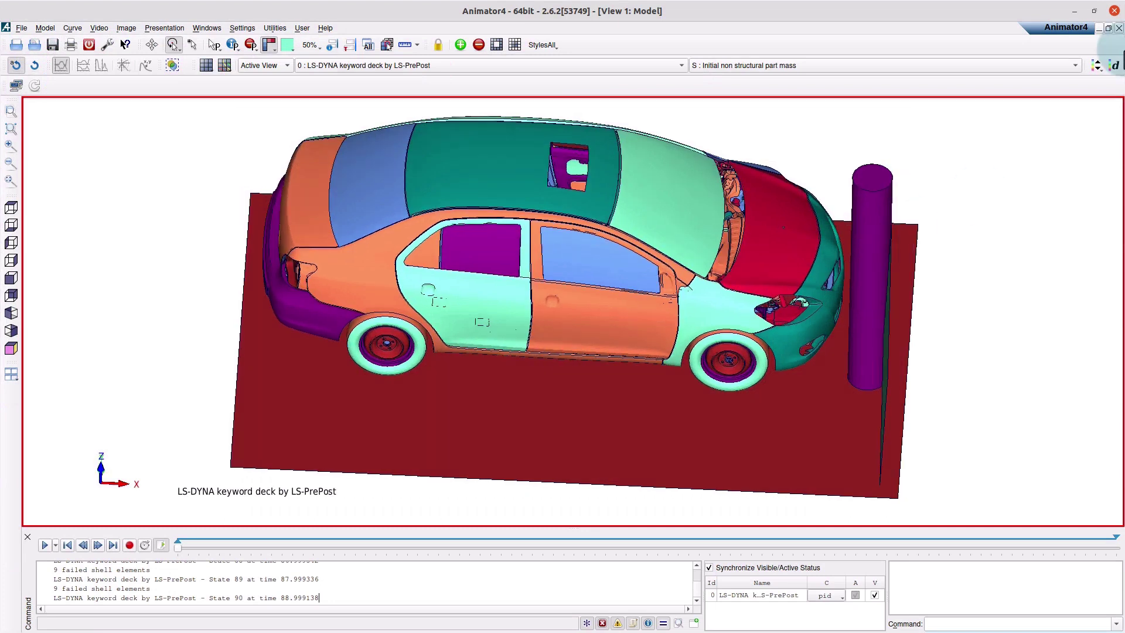
Quit Animator4 and close the terminal session to return to LoCo.
left_click(1113, 10)
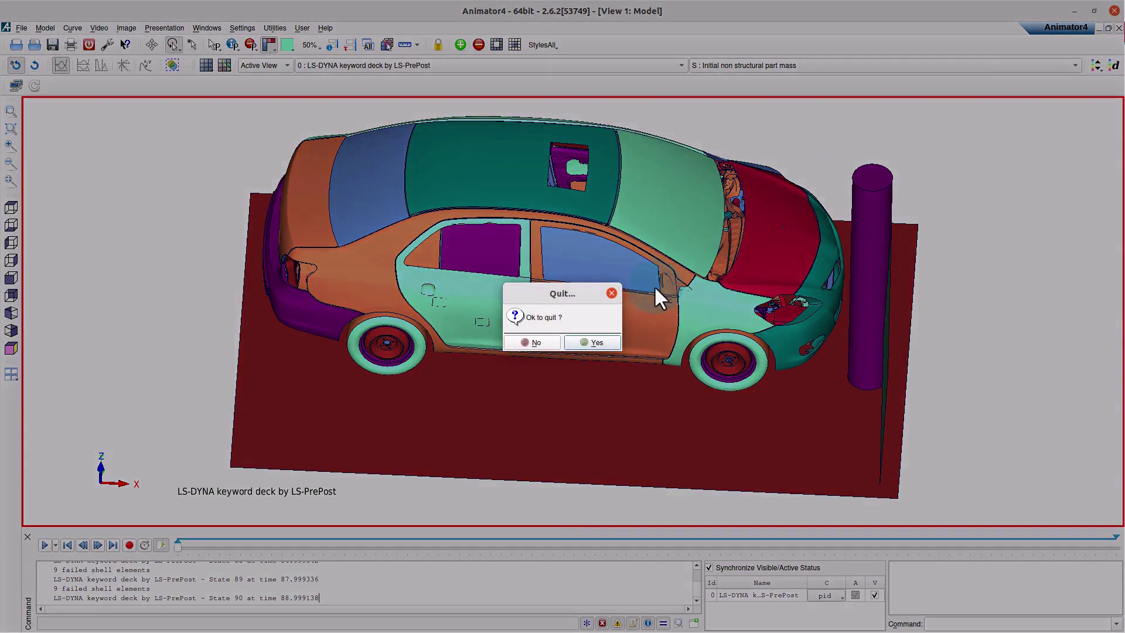
left_click(568, 340)
left_click(645, 99)
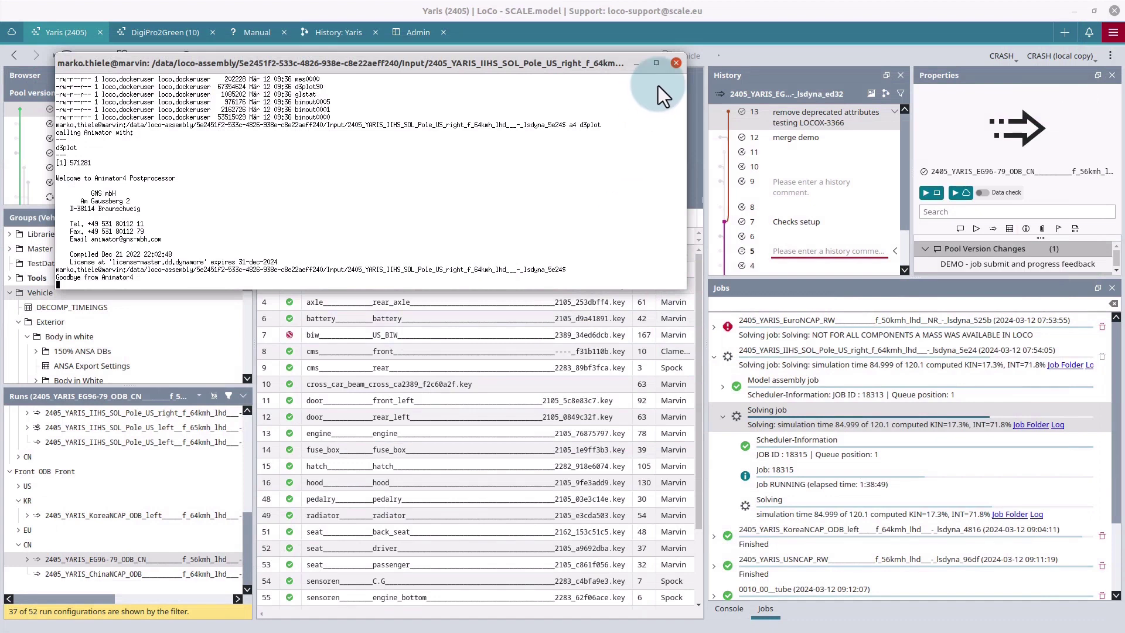
left_click(677, 63)
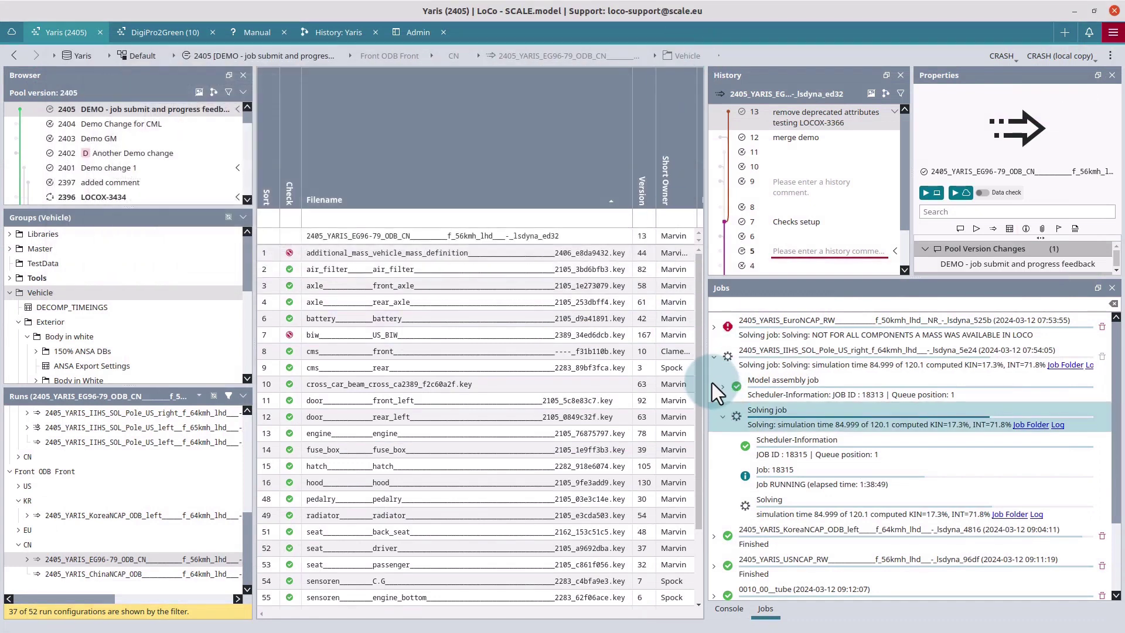
Collapse the IIHS_SOL_Pole_US_right job and view the remote job actions offered for it without applying any.
left_click(715, 359)
left_click(780, 356)
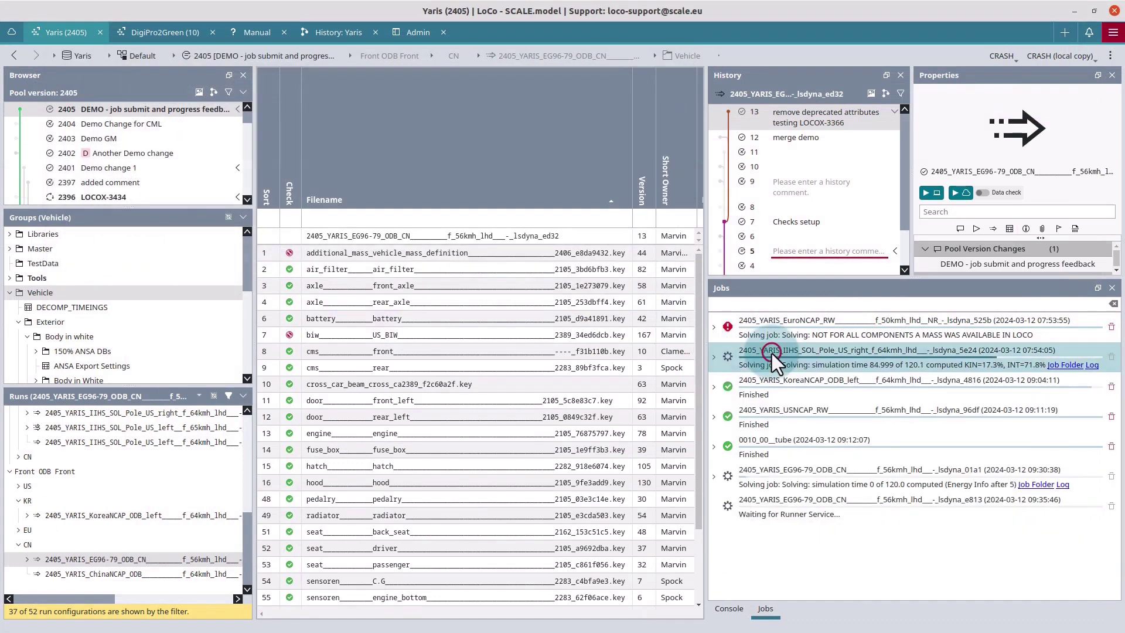
right_click(782, 358)
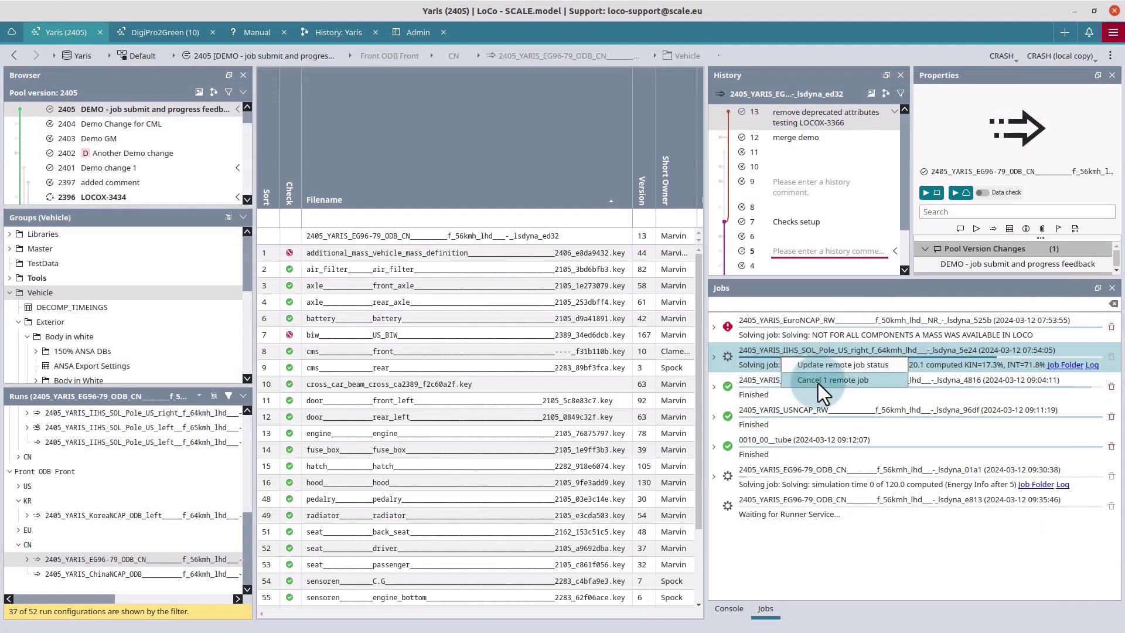
left_click(737, 361)
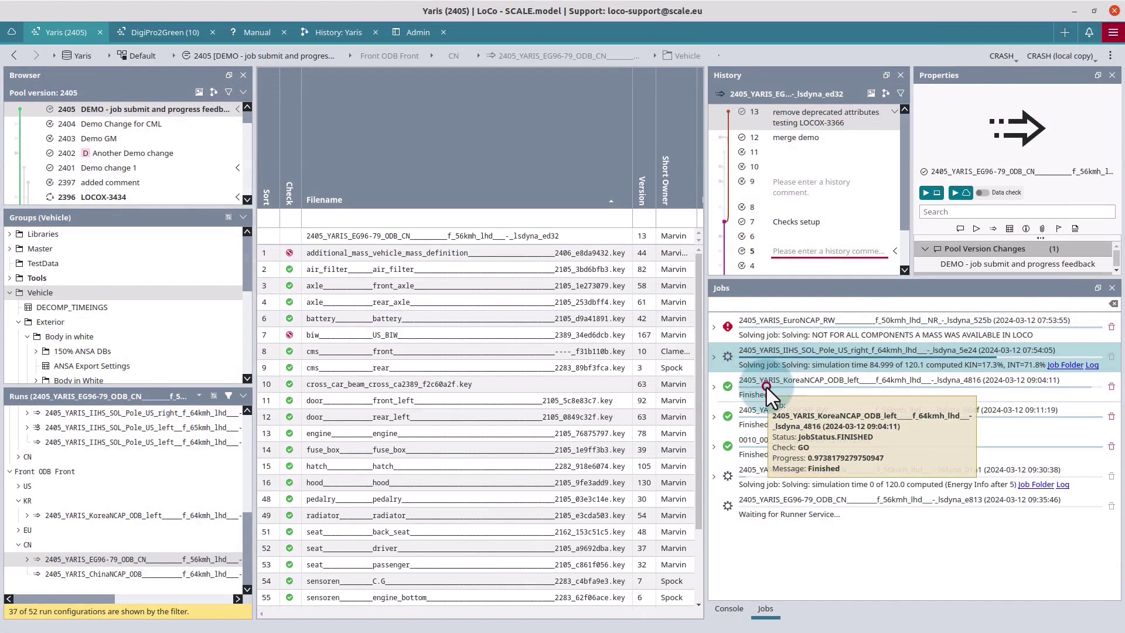
Expand the KoreaNCAP_ODB_left job and examine its model assembly, solving, postprocessing and result upload stages.
left_click(749, 387)
left_click(714, 388)
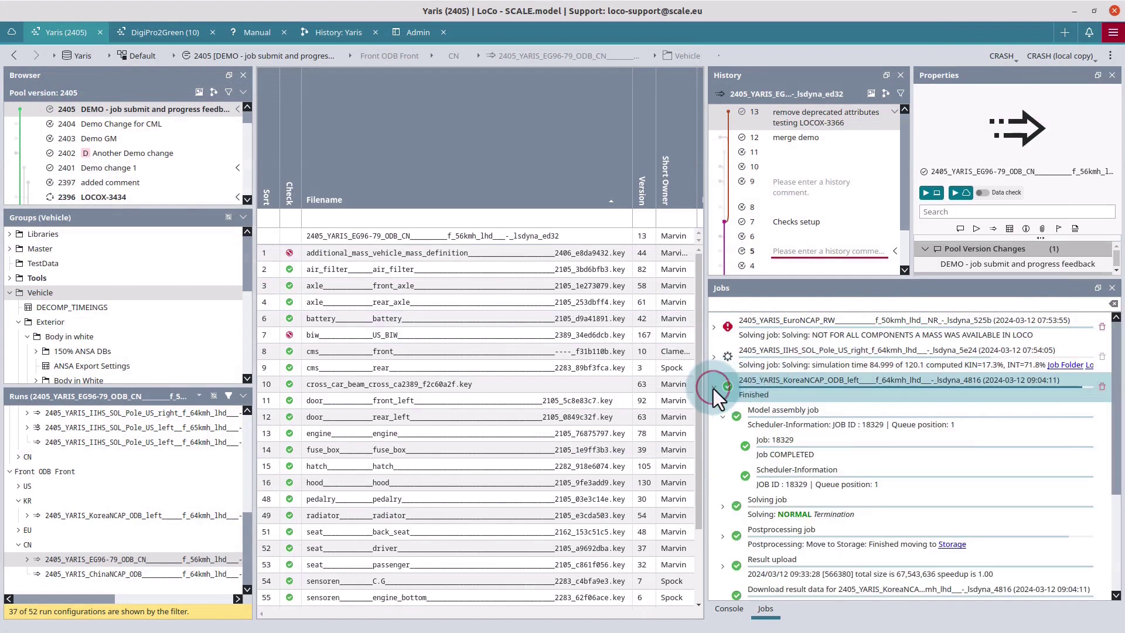
left_click(765, 419)
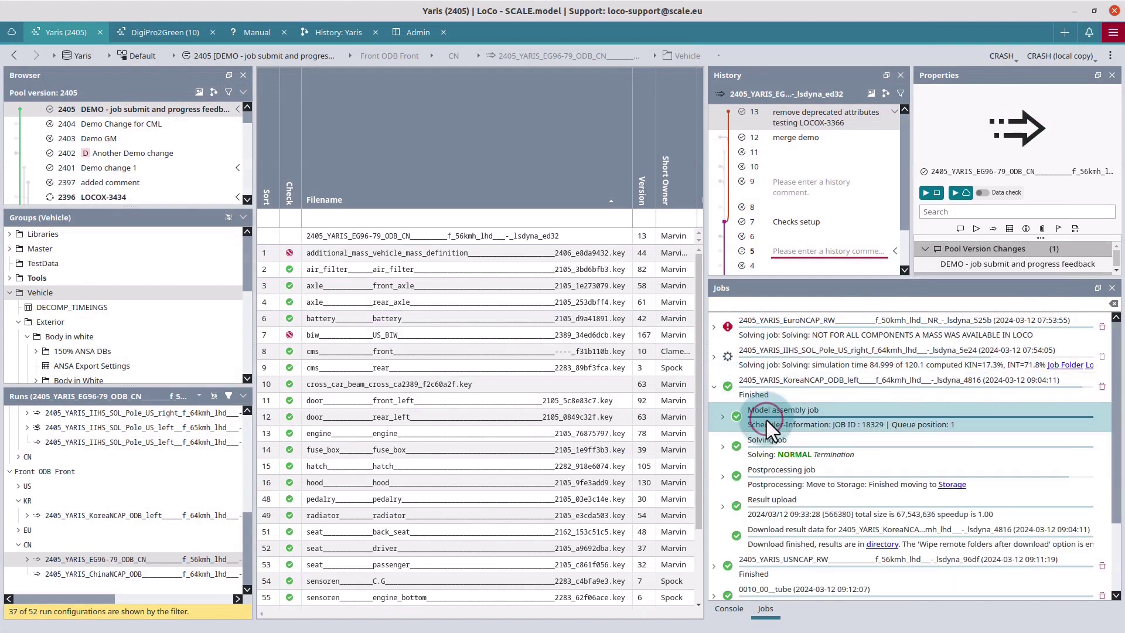
left_click(768, 456)
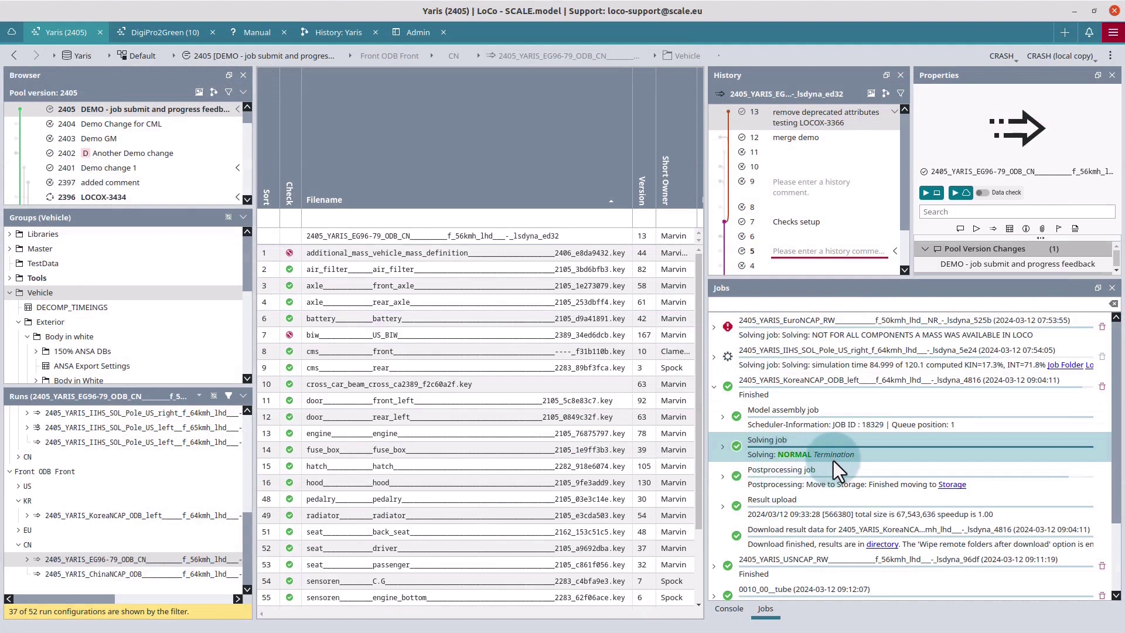
scroll(833, 461, "down", 3)
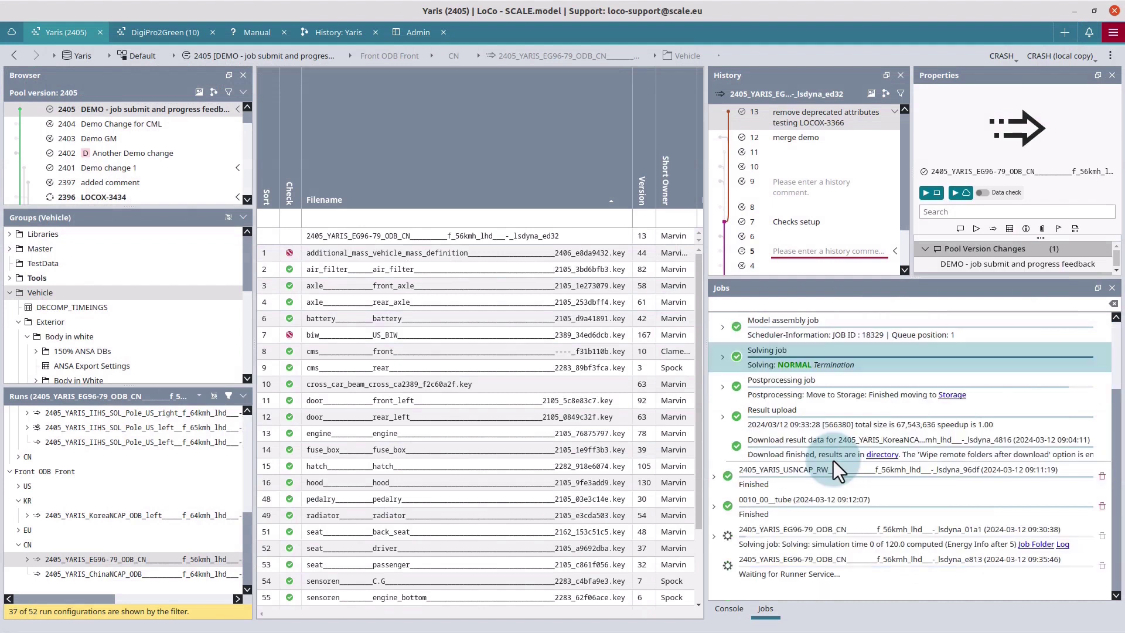
left_click(806, 400)
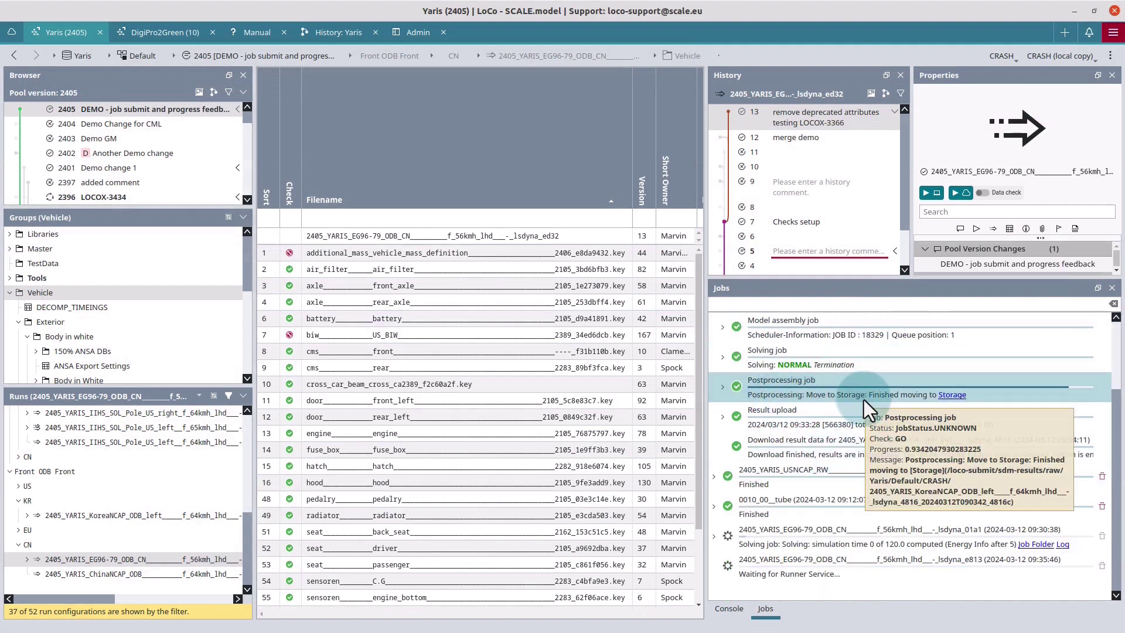
left_click(768, 414)
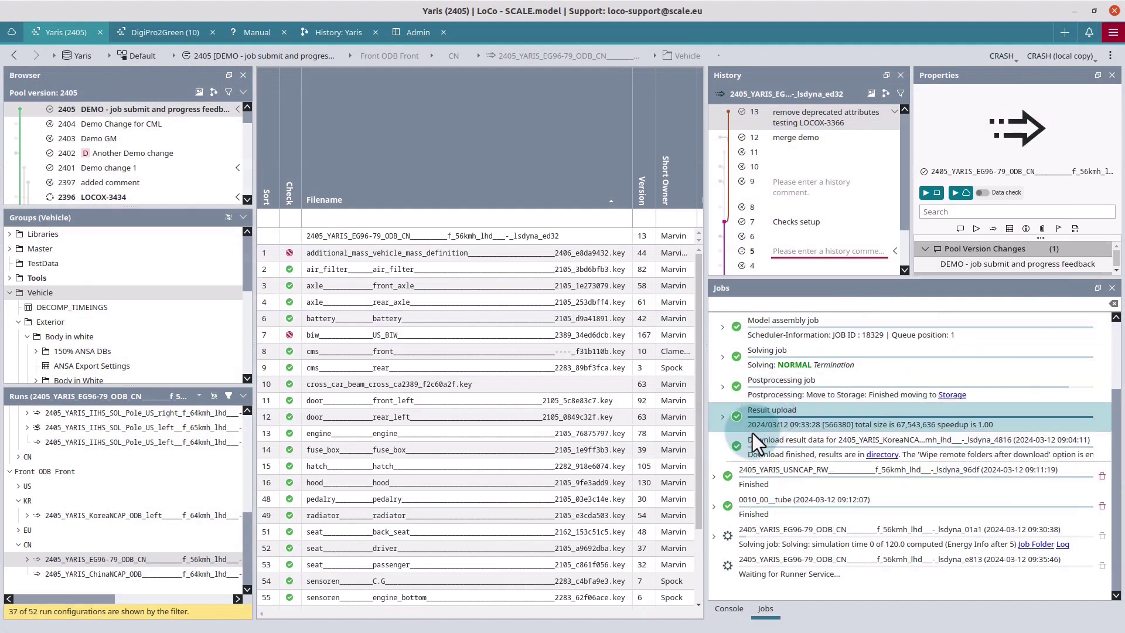
mouse_move(776, 432)
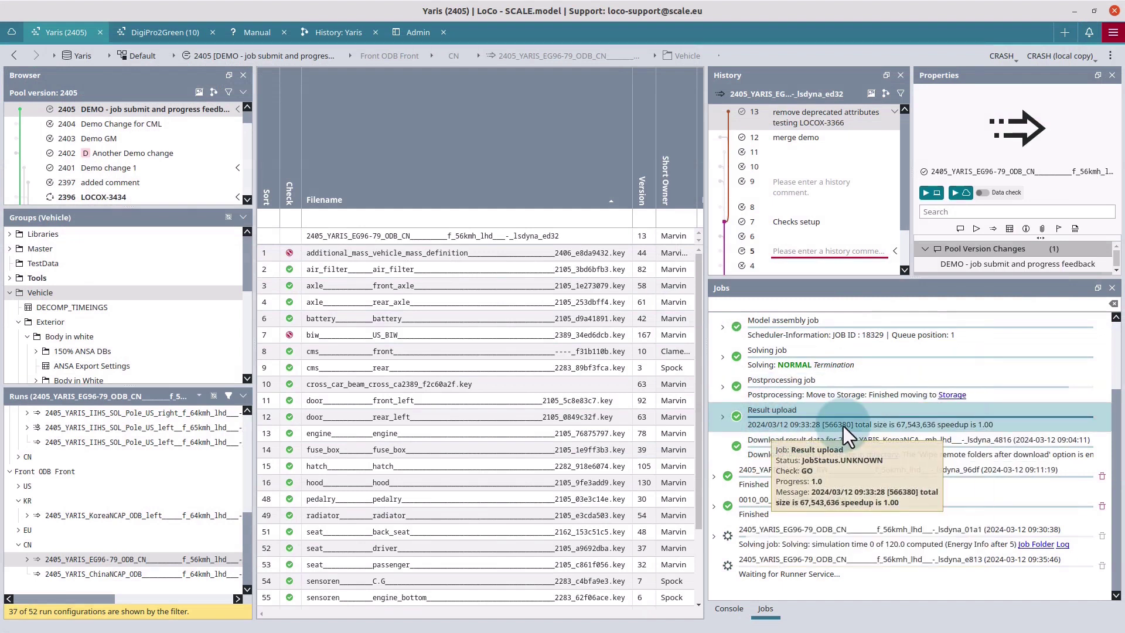
Open the KoreaNCAP_ODB_left job's downloaded results directory in a terminal, widen the window to view the path, and close it.
left_click(762, 448)
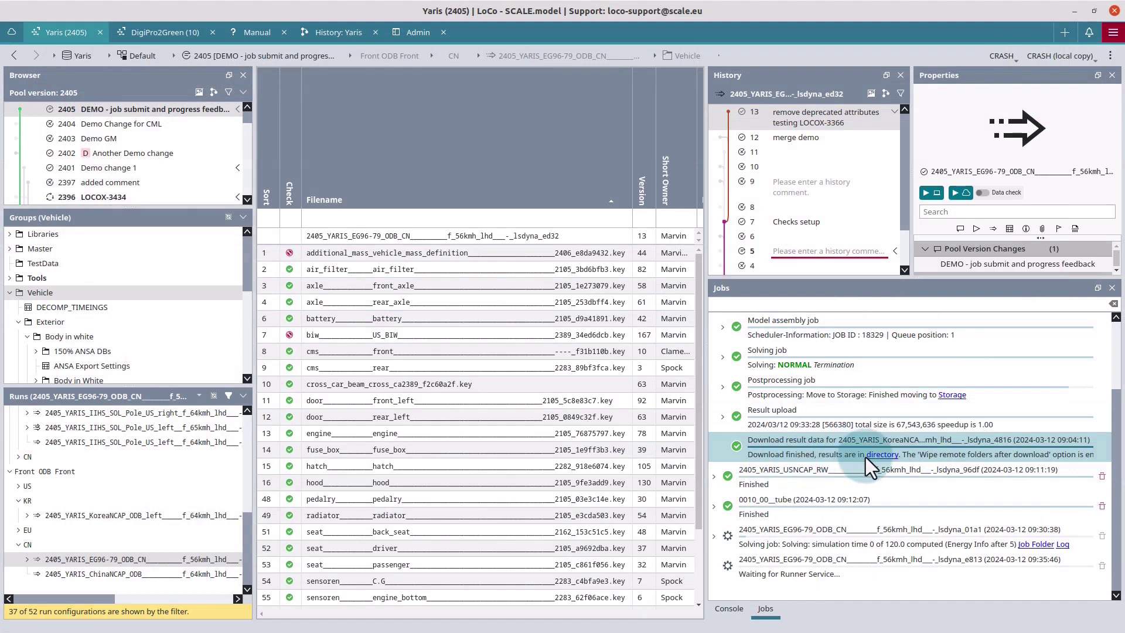
mouse_move(875, 456)
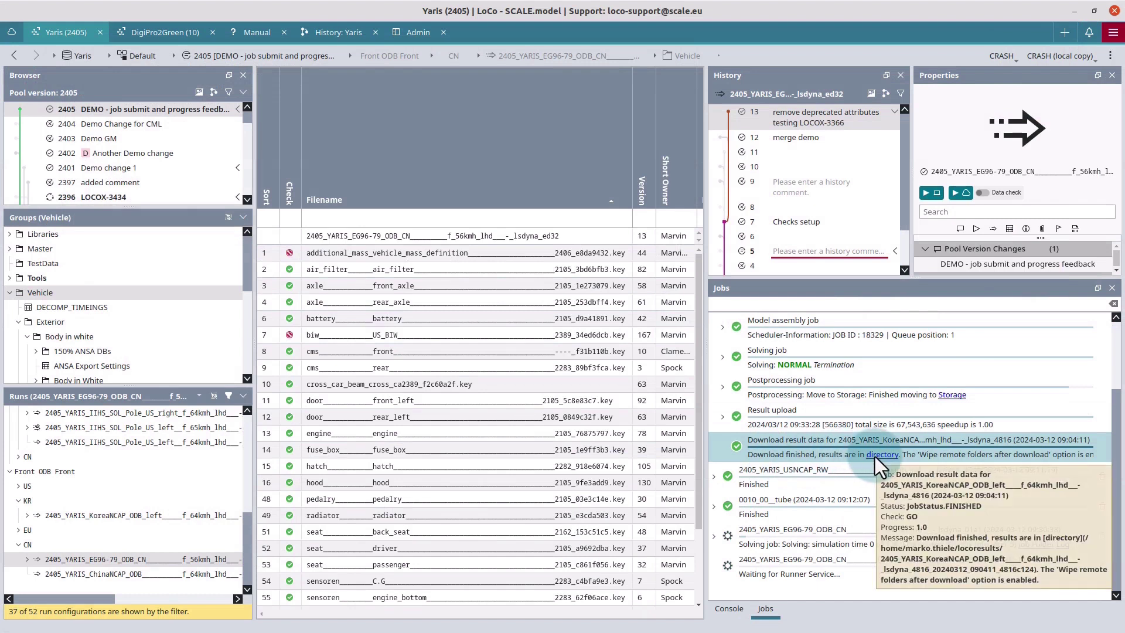
right_click(869, 458)
mouse_move(891, 463)
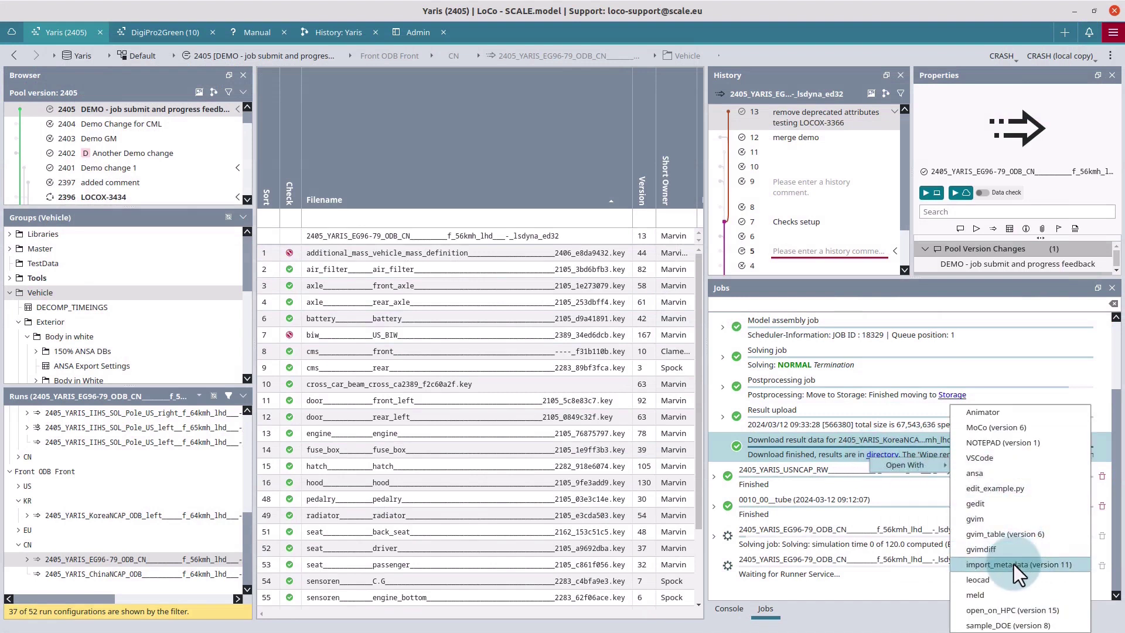
left_click(1022, 609)
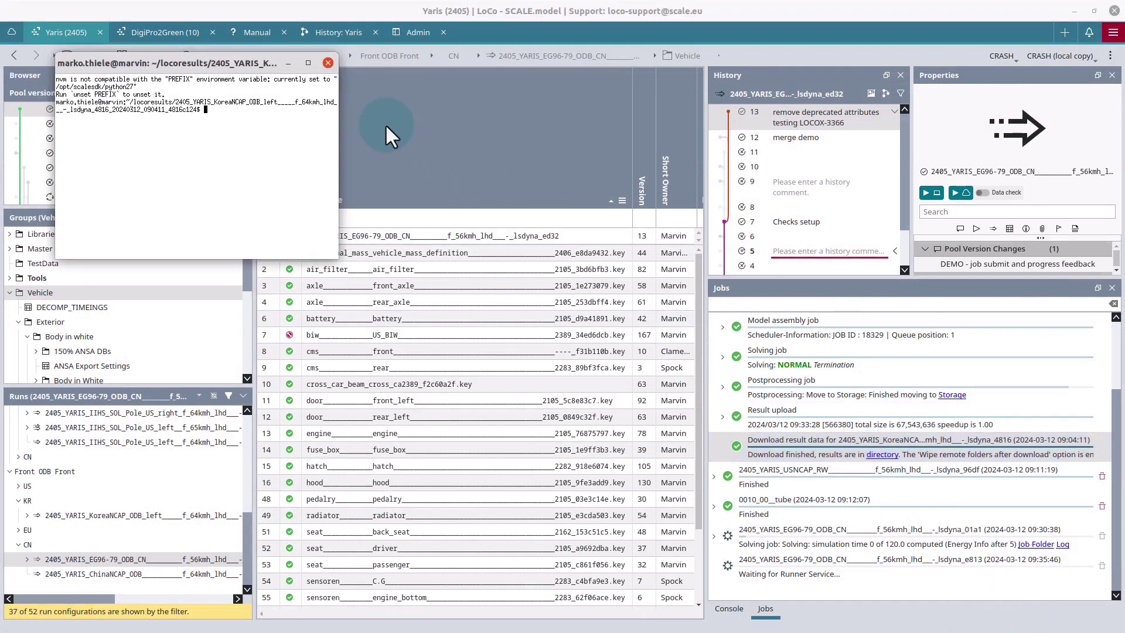
left_click_drag(342, 139, 585, 140)
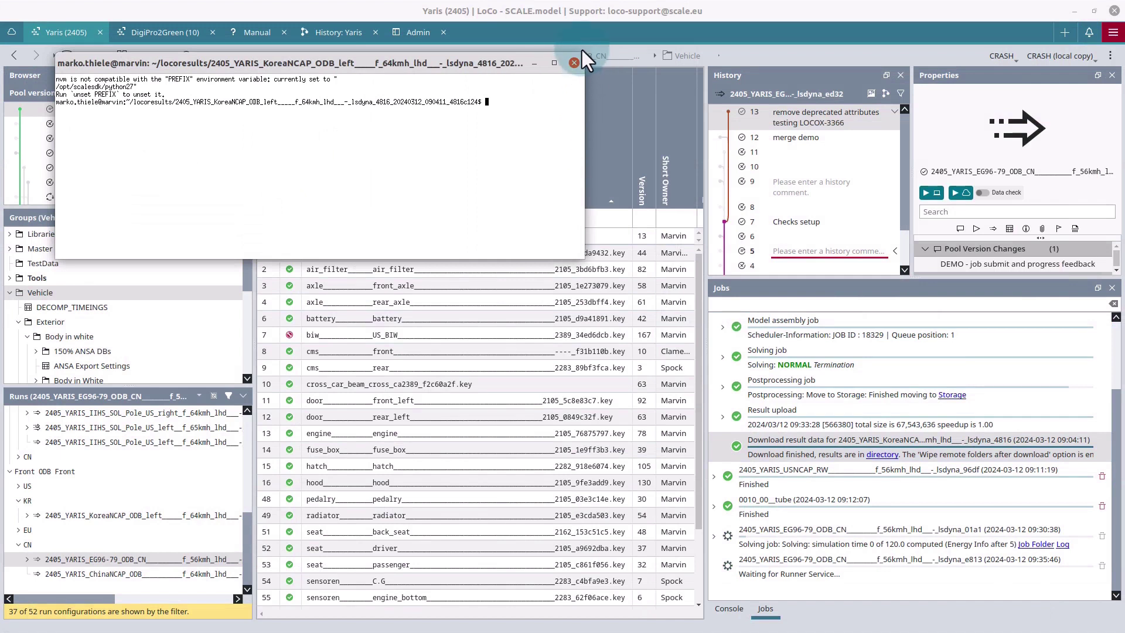
left_click(573, 62)
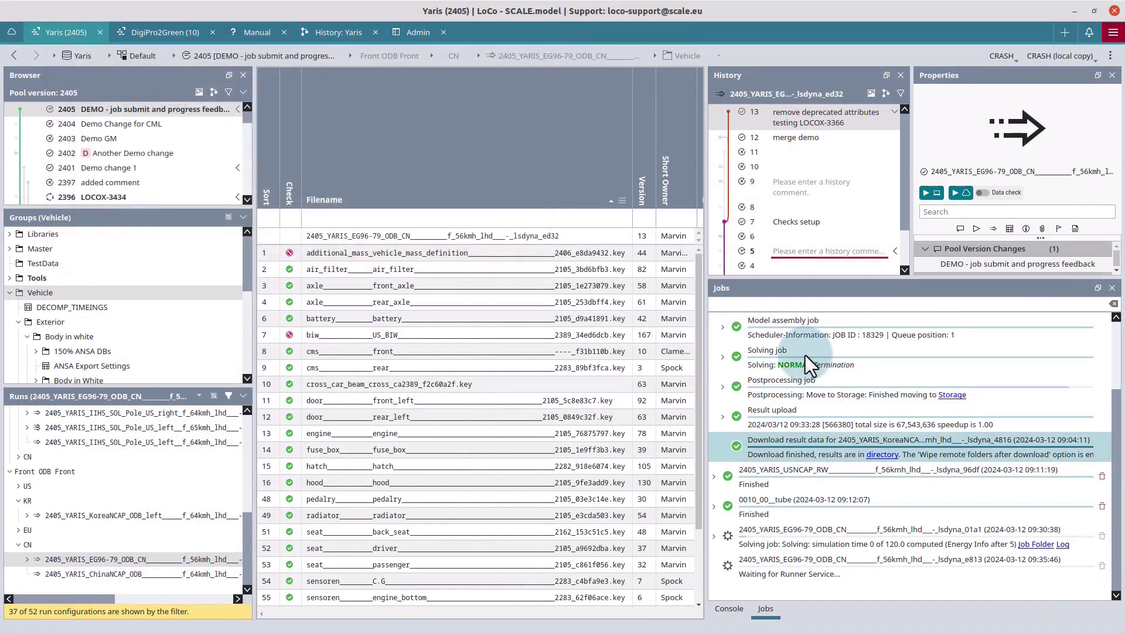
Collapse the KoreaNCAP_ODB_left job and remove the 0010_00__tube job from the job list.
scroll(829, 400, "up", 2)
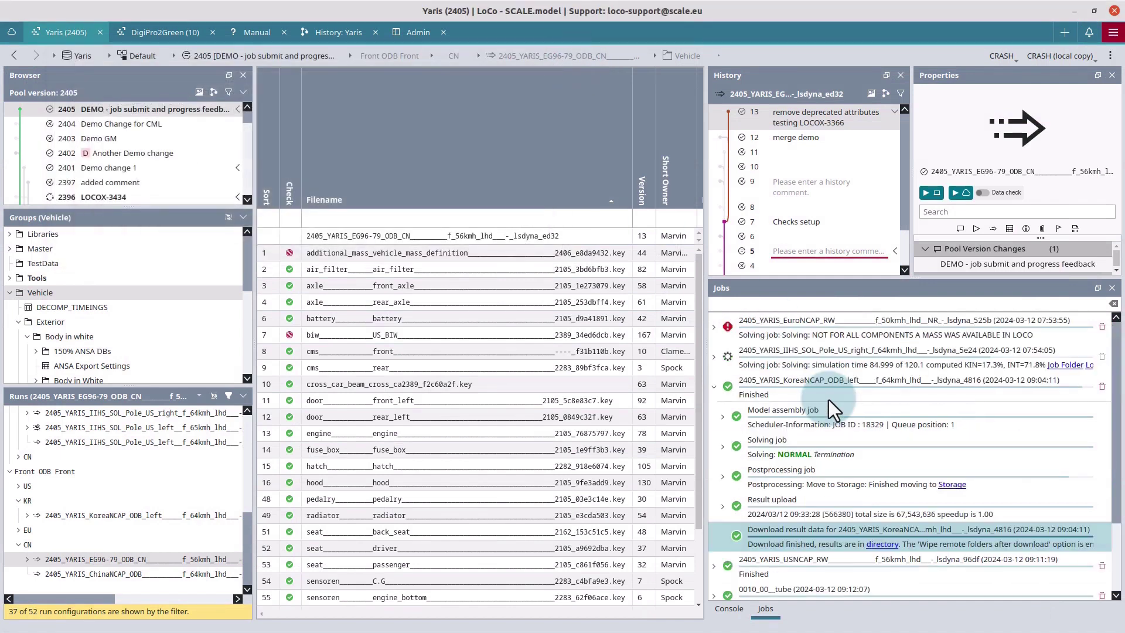
left_click(714, 390)
left_click(744, 389)
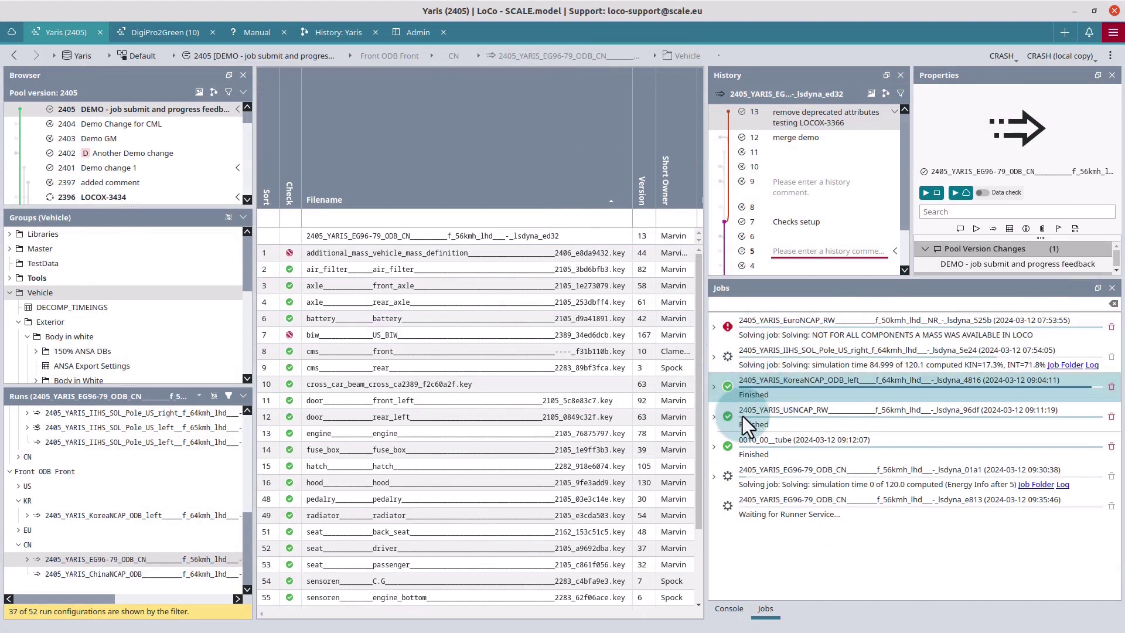
left_click(795, 417)
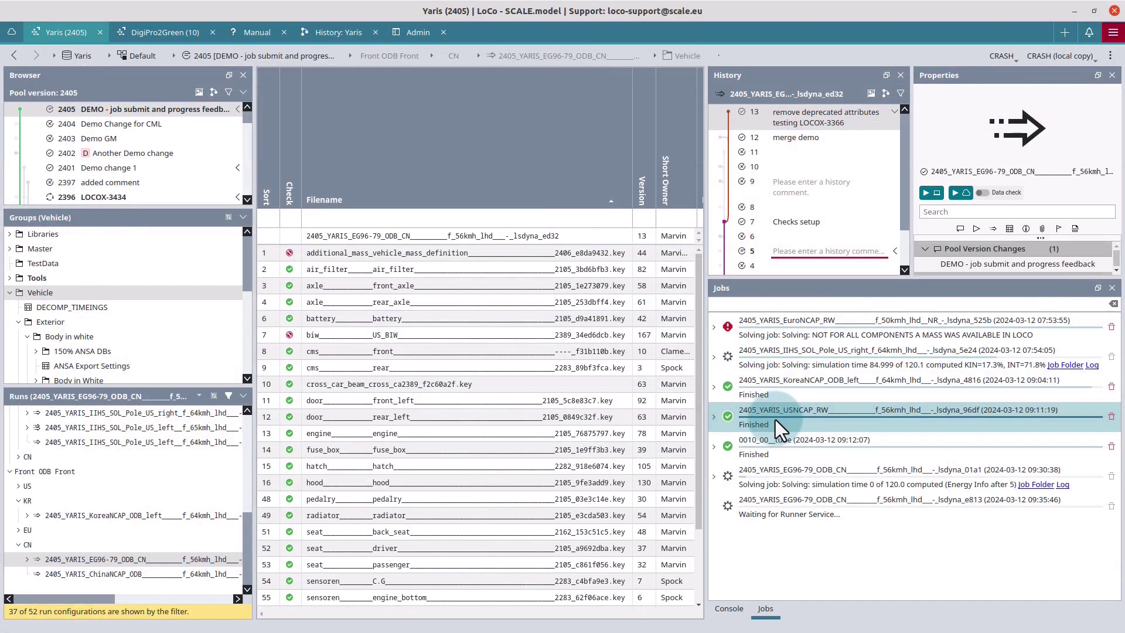
left_click(807, 453)
left_click(772, 429)
left_click(772, 442)
left_click(1112, 448)
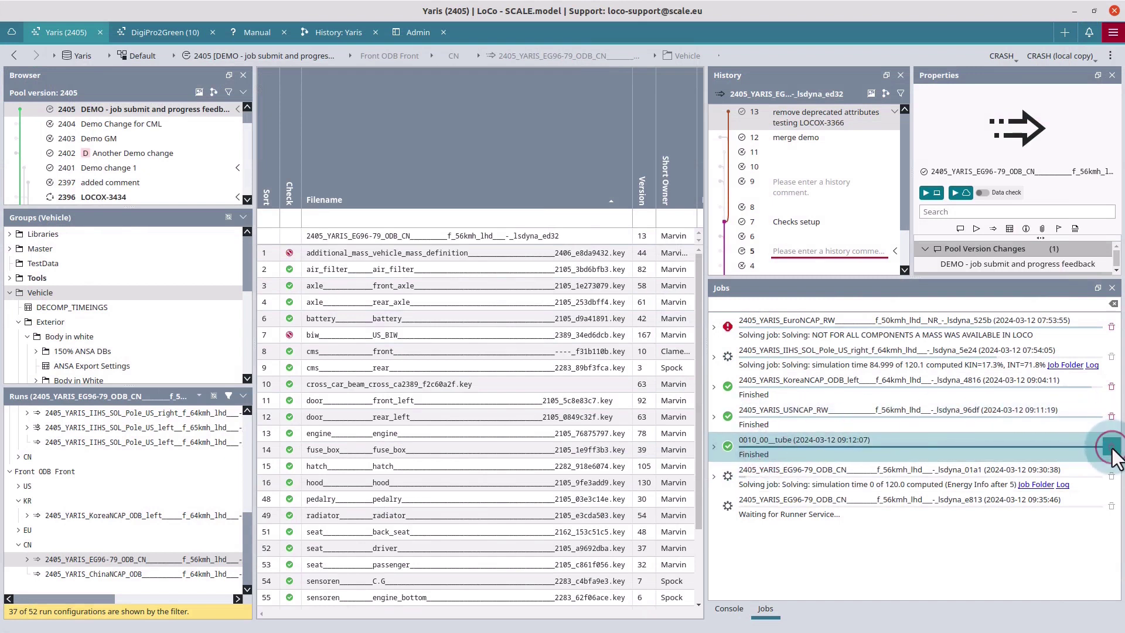
left_click(1026, 424)
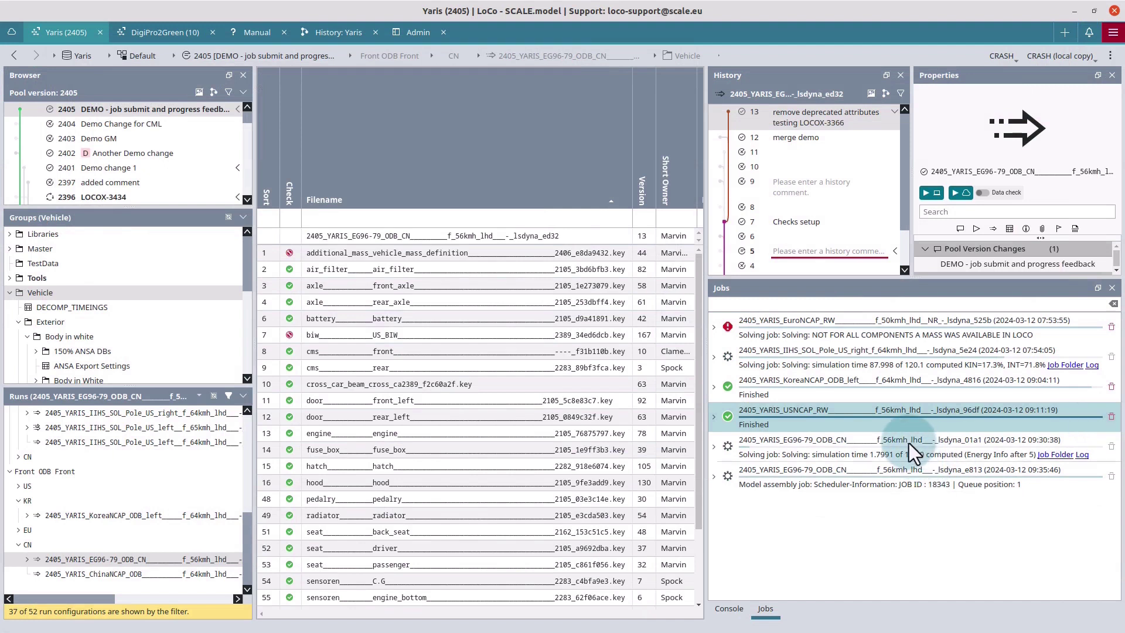
Expand the EuroNCAP_RW job and examine its stages, focusing on the solving job.
left_click(899, 448)
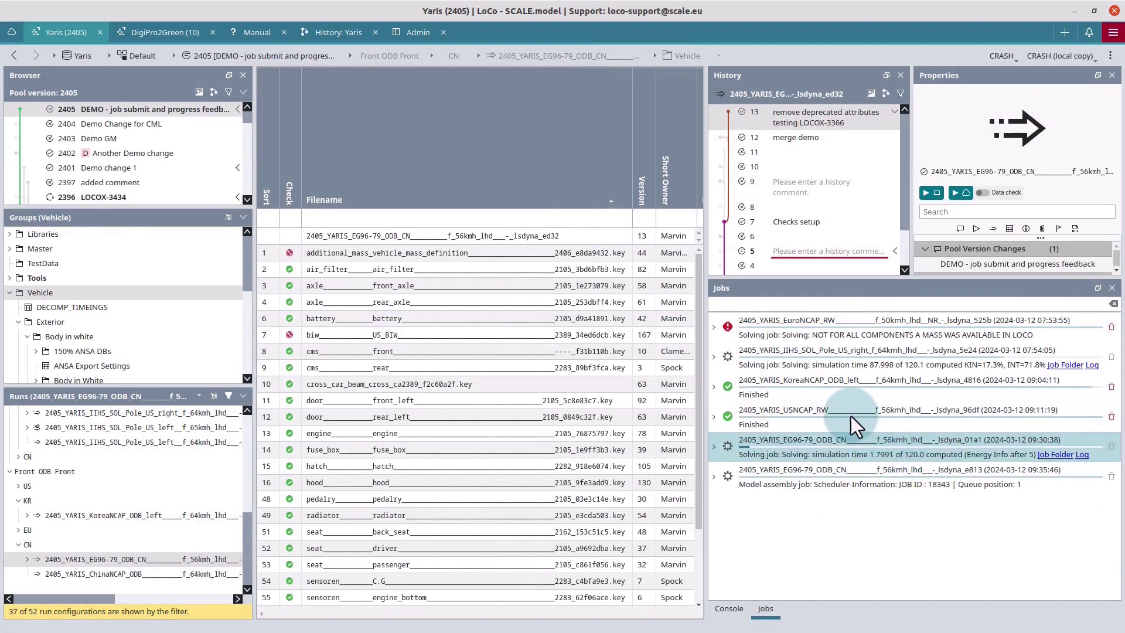
left_click(799, 330)
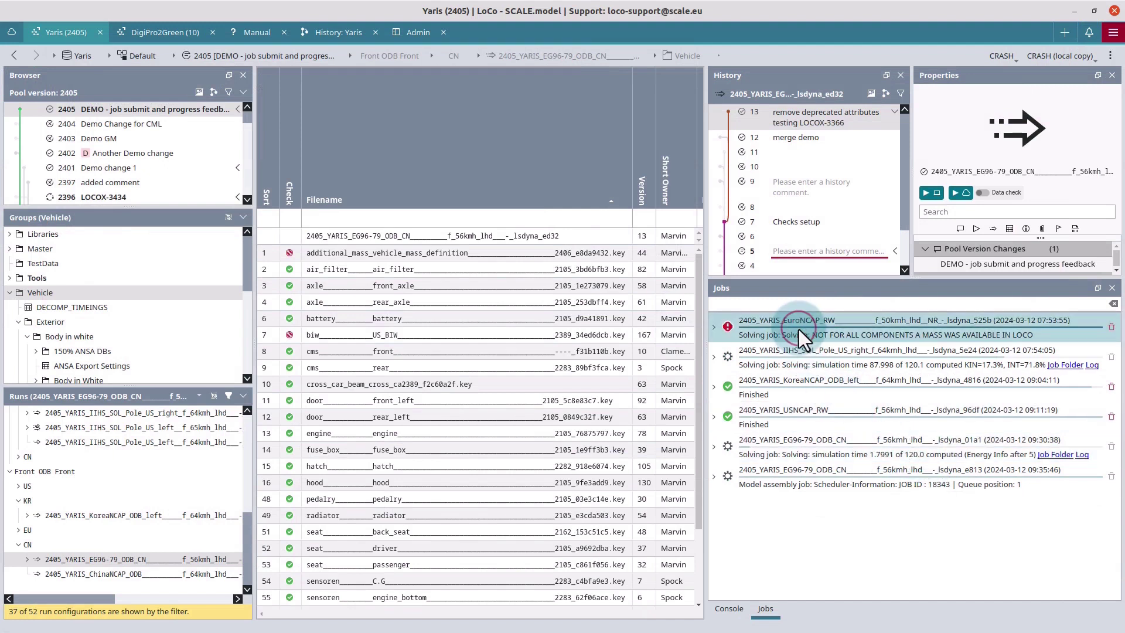
left_click(715, 327)
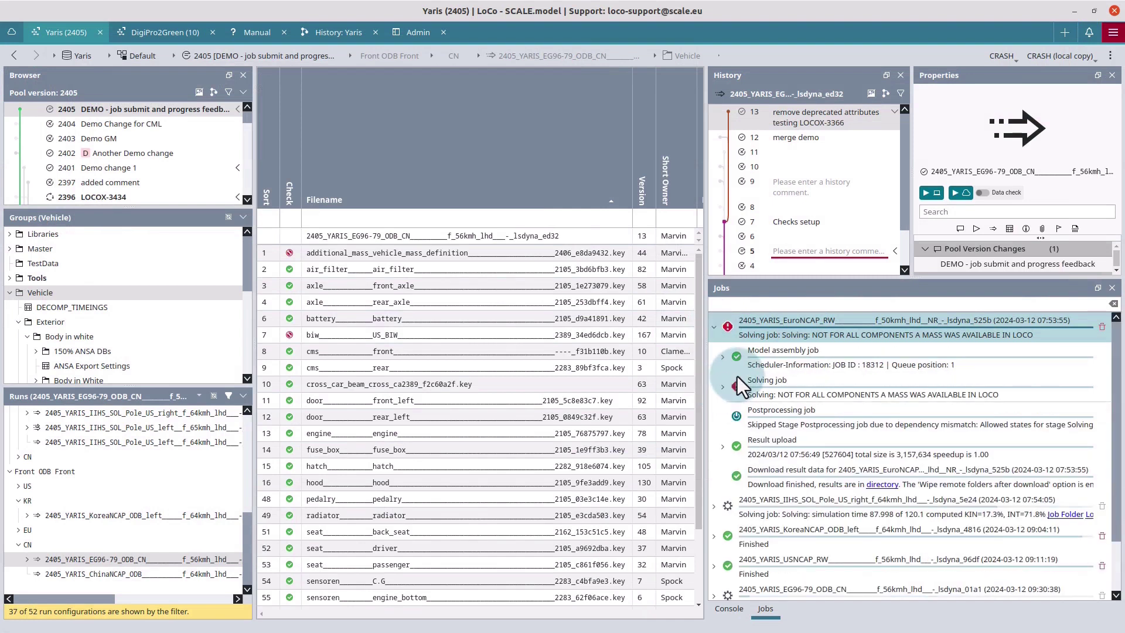
left_click(776, 392)
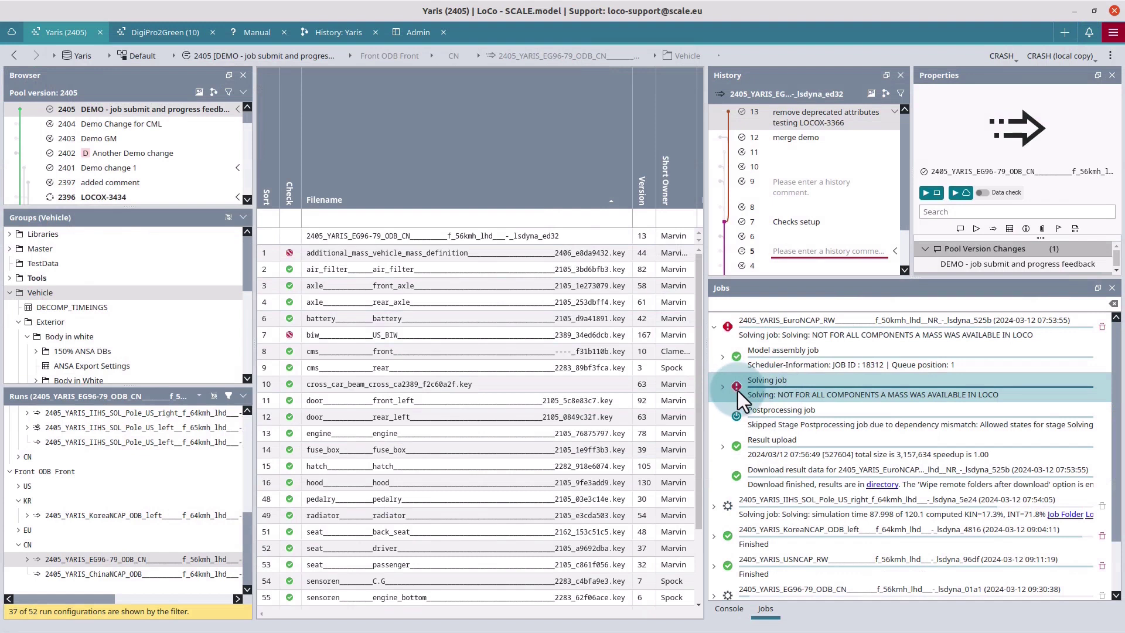
left_click(713, 327)
left_click(713, 327)
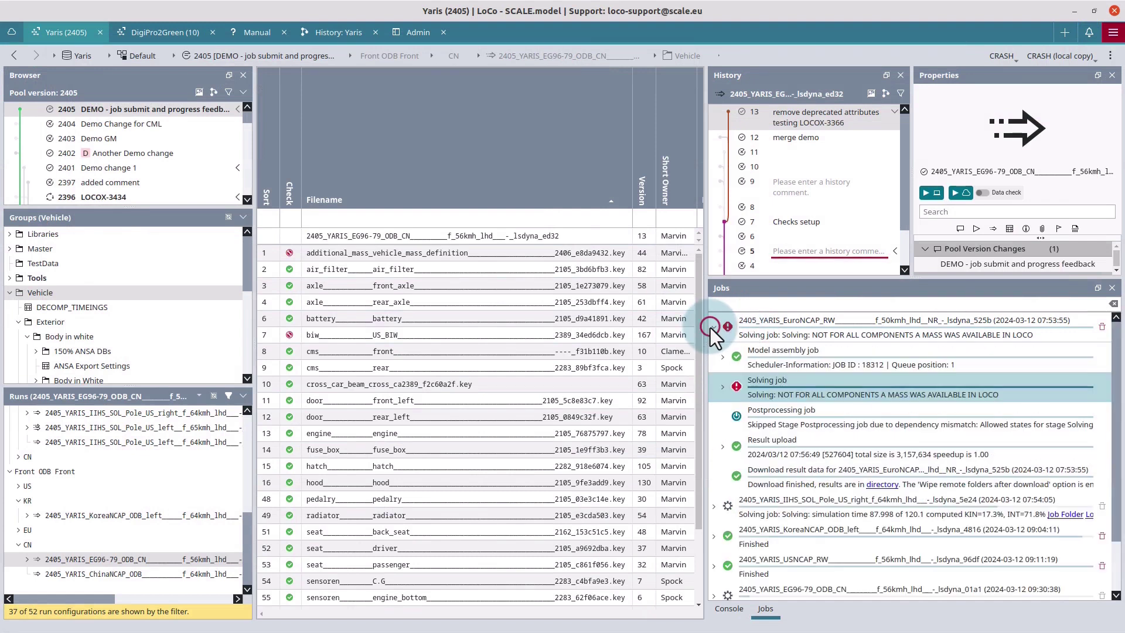
Expand the EuroNCAP_RW solving job and inspect its scheduler job entry and solver error message.
left_click(723, 387)
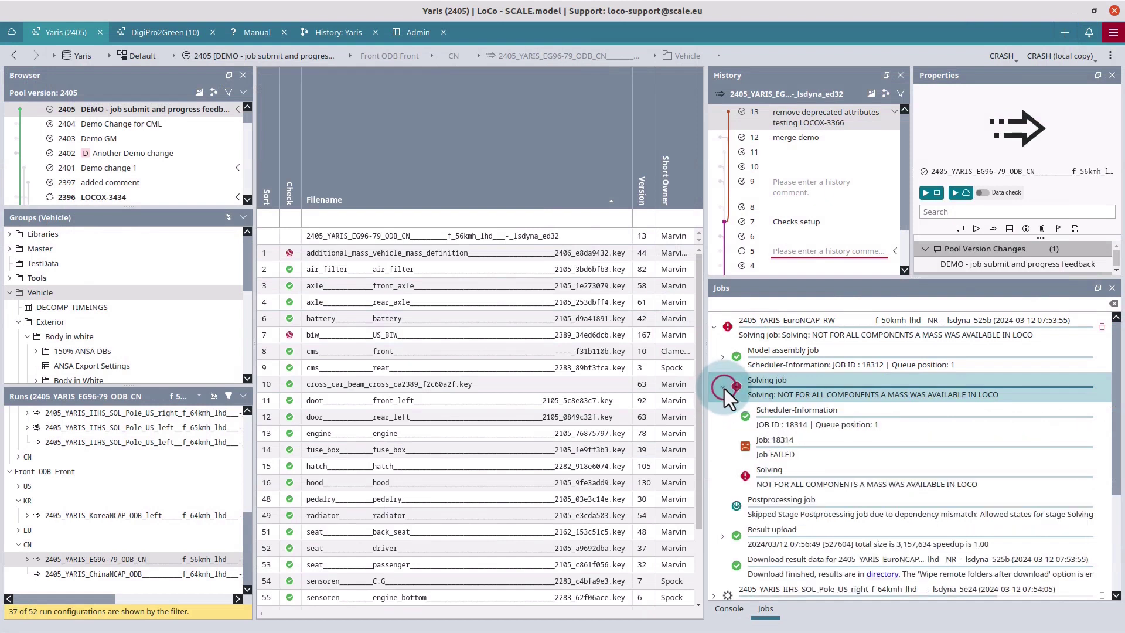
left_click(779, 445)
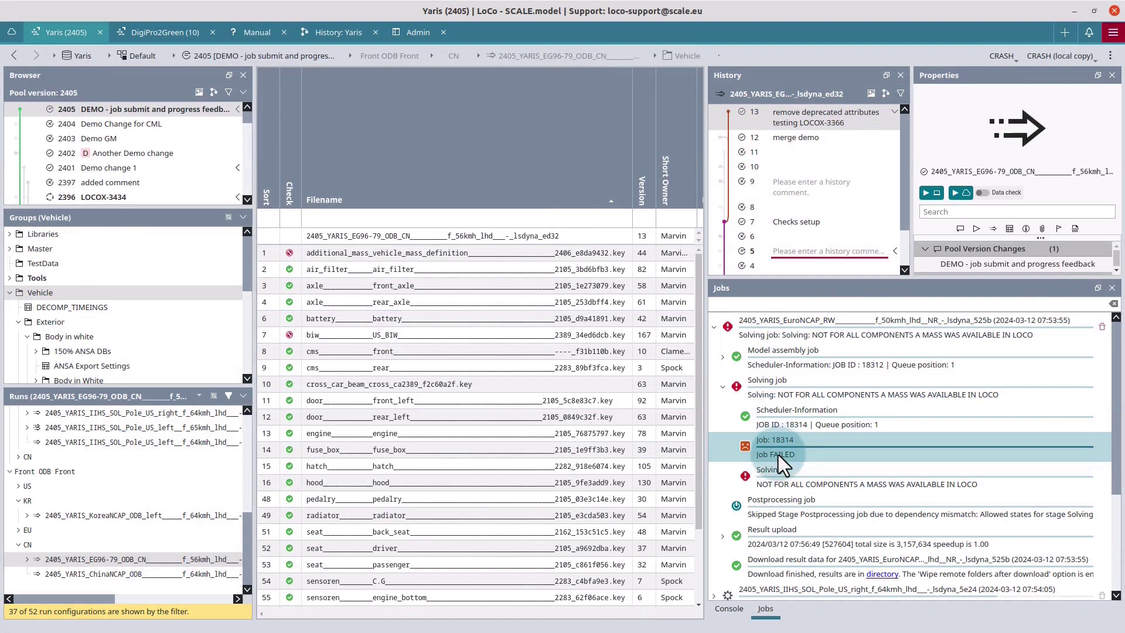
left_click(779, 482)
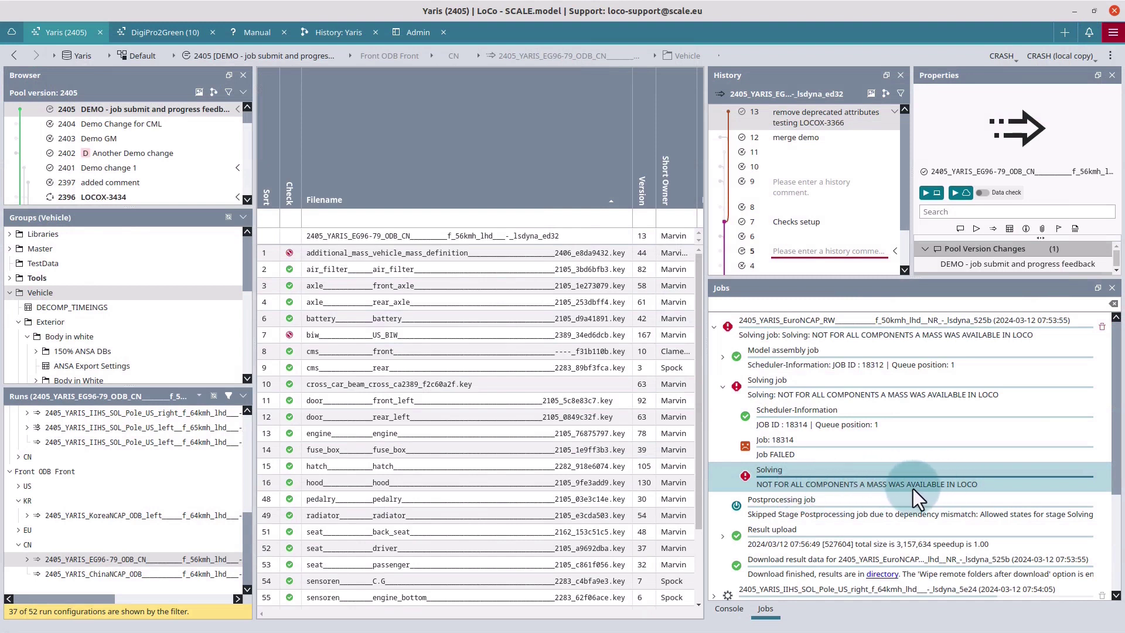
mouse_move(913, 489)
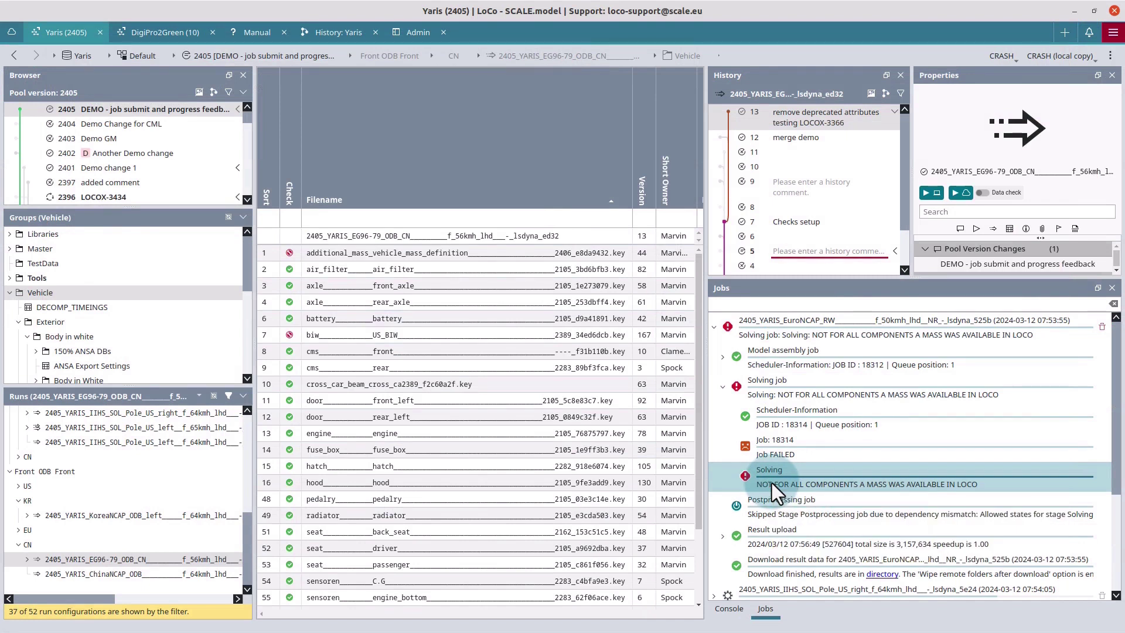
Open the EuroNCAP_RW job's downloaded results directory in a terminal, view its path, and close the terminal.
scroll(831, 462, "down", 2)
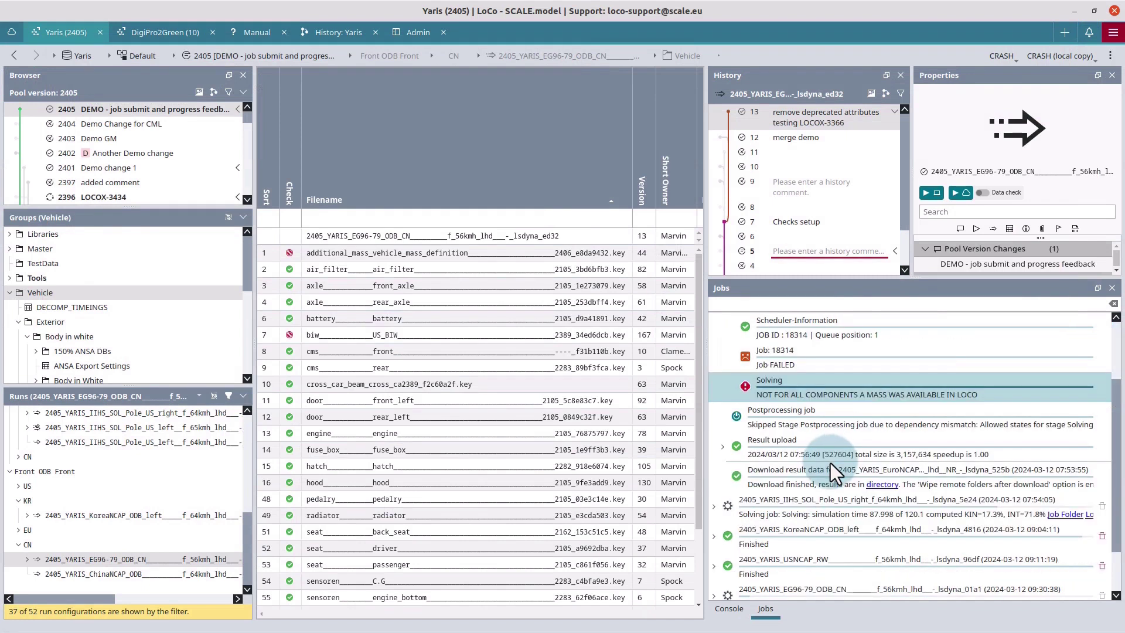
right_click(887, 487)
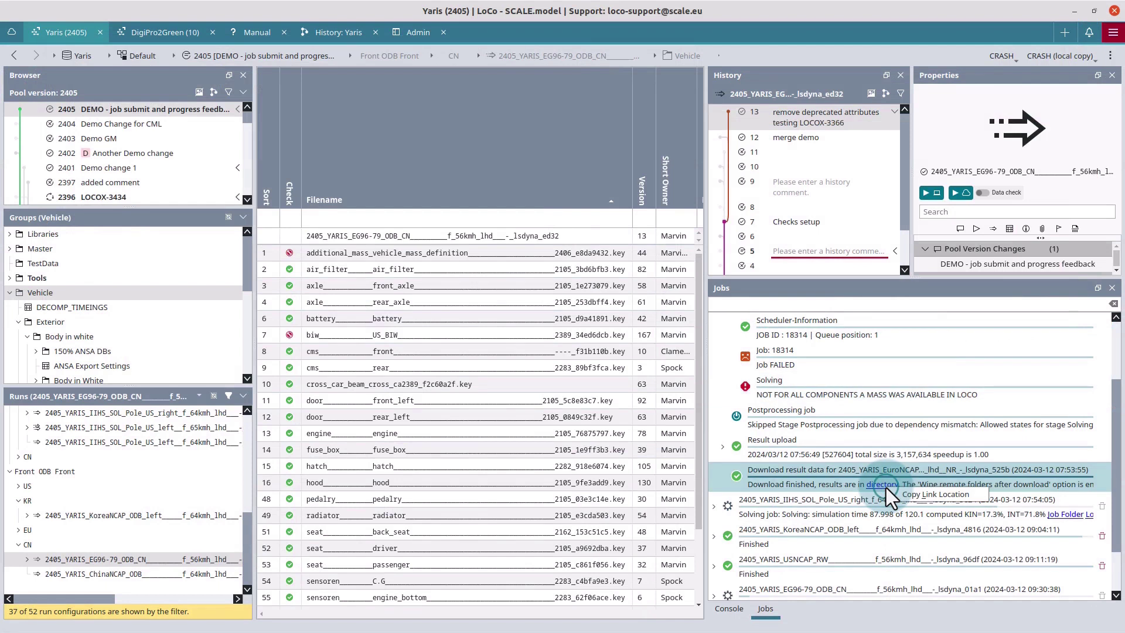
left_click(918, 494)
right_click(871, 488)
mouse_move(914, 495)
left_click(1004, 624)
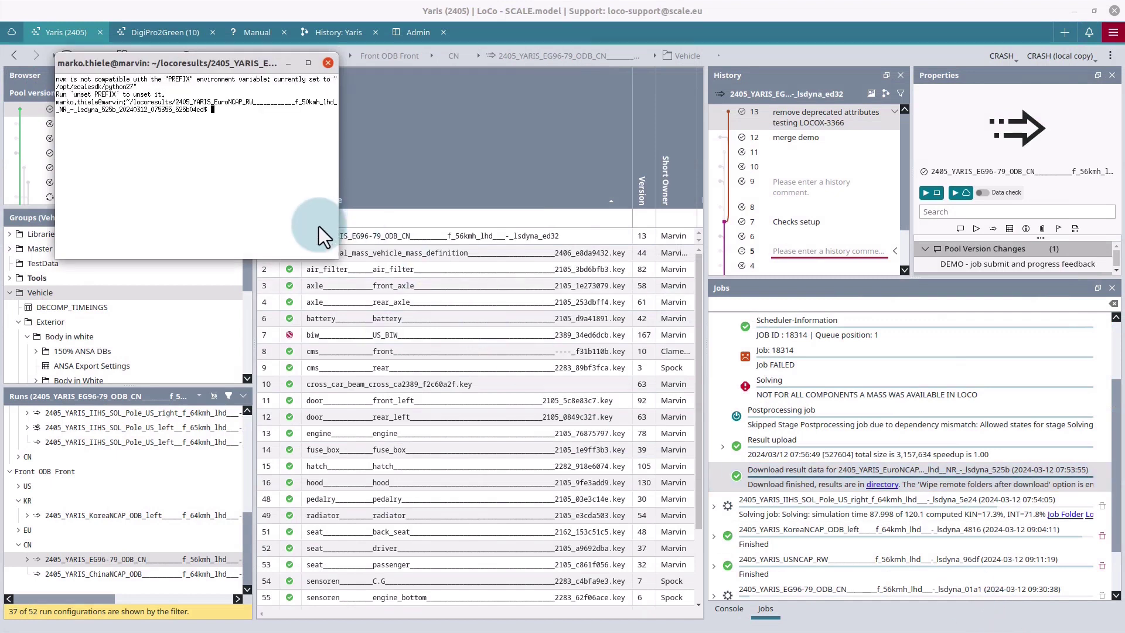
left_click(328, 63)
Collapse the EuroNCAP_RW job and reduce the height of the Jobs area to fit the collapsed job list.
scroll(829, 399, "up", 3)
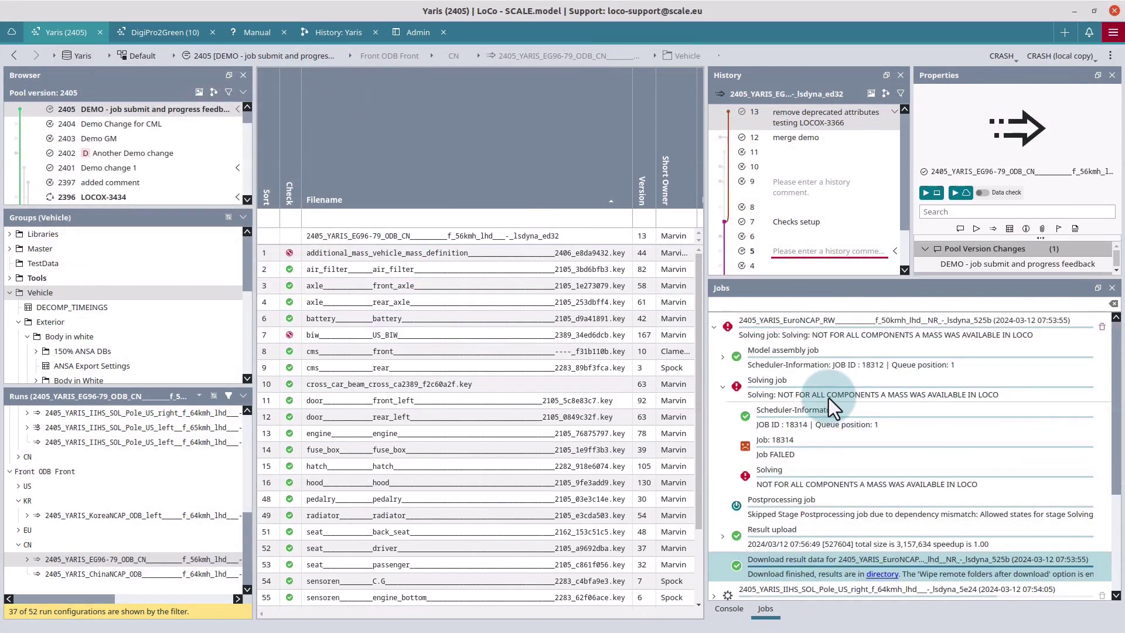
left_click(714, 326)
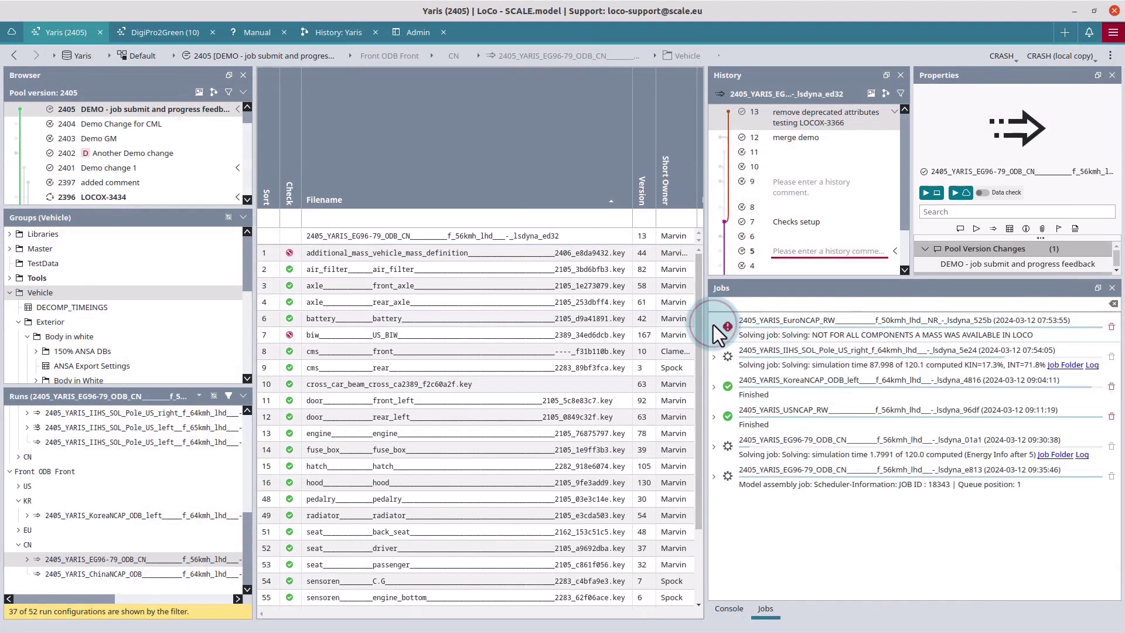
left_click_drag(791, 280, 787, 366)
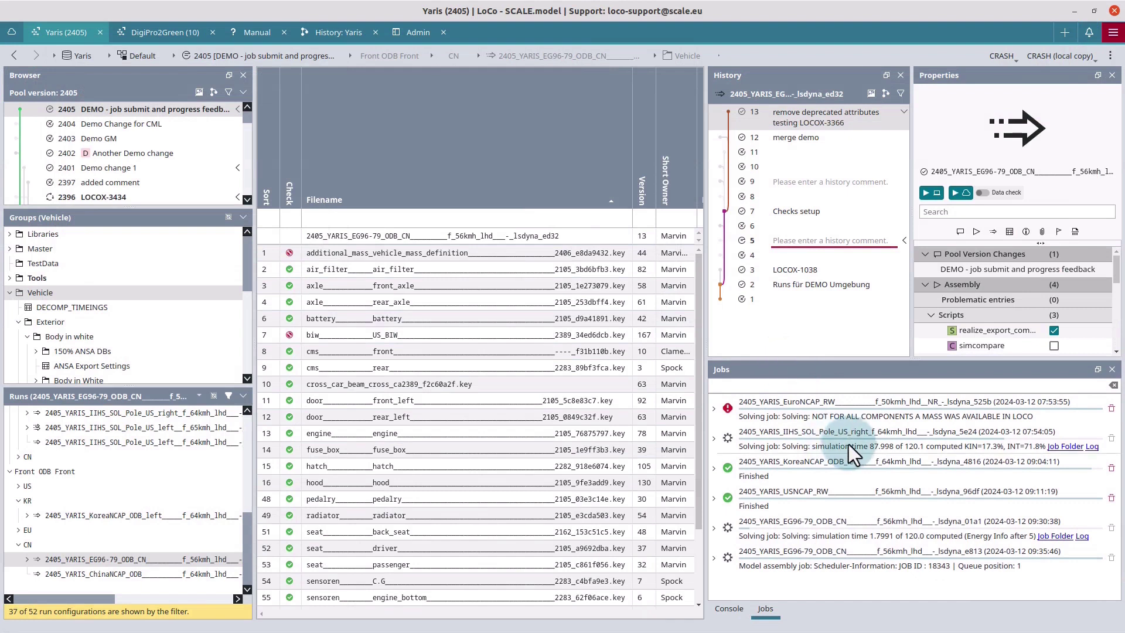
Review the status entries of the EuroNCAP, IIHS pole, KoreaNCAP and USNCAP jobs in the job list.
mouse_move(850, 445)
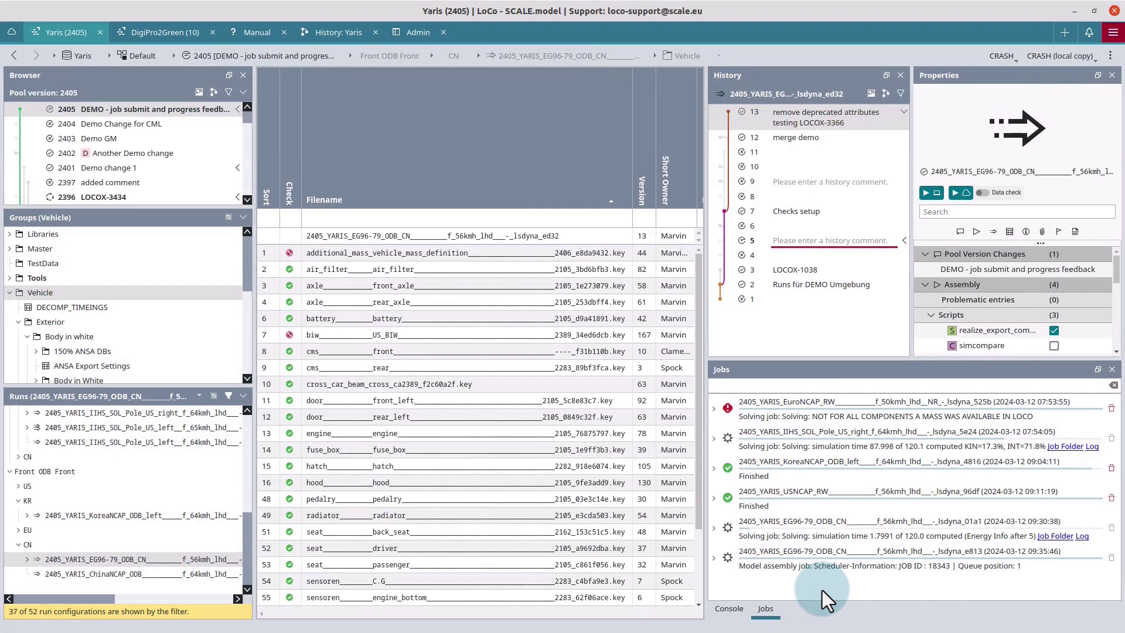
left_click(718, 400)
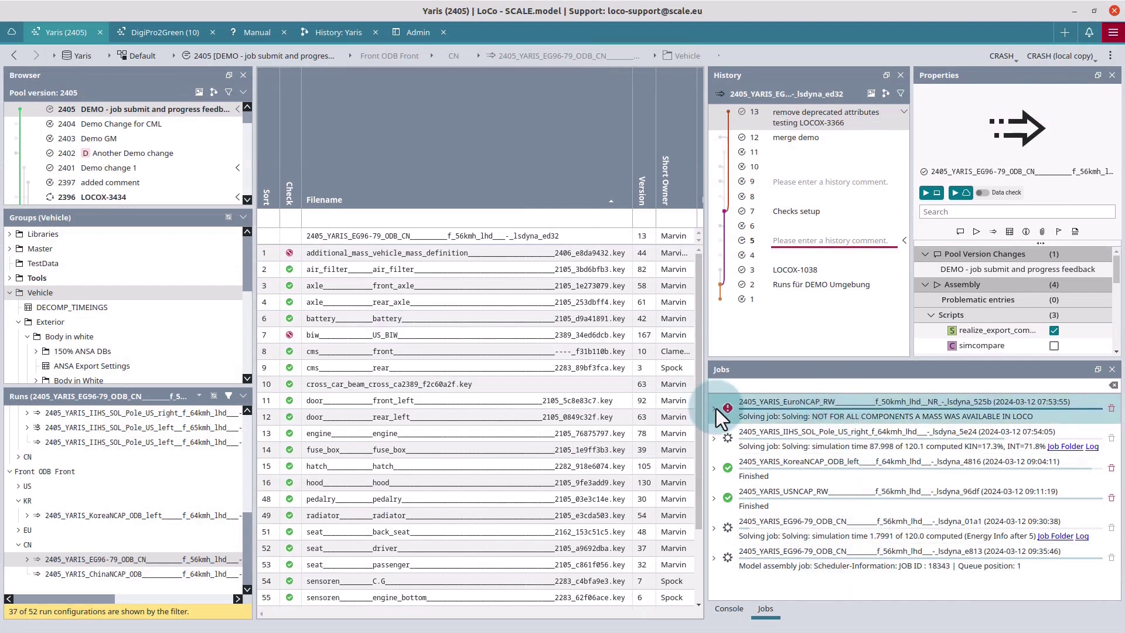
left_click(714, 407)
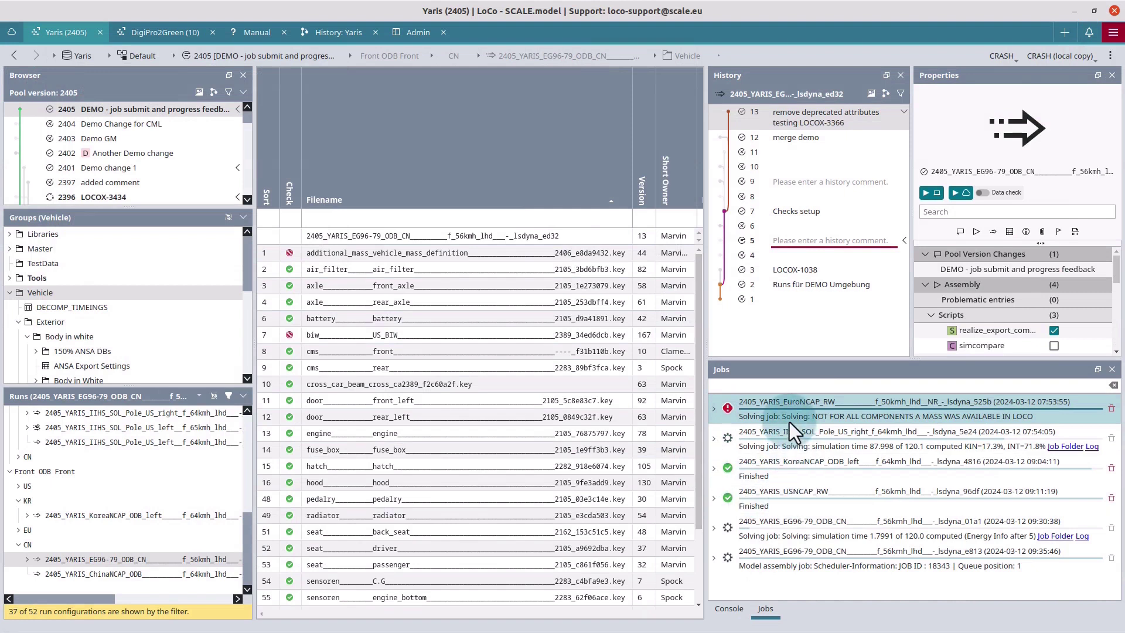
left_click(790, 444)
left_click(793, 474)
left_click(794, 501)
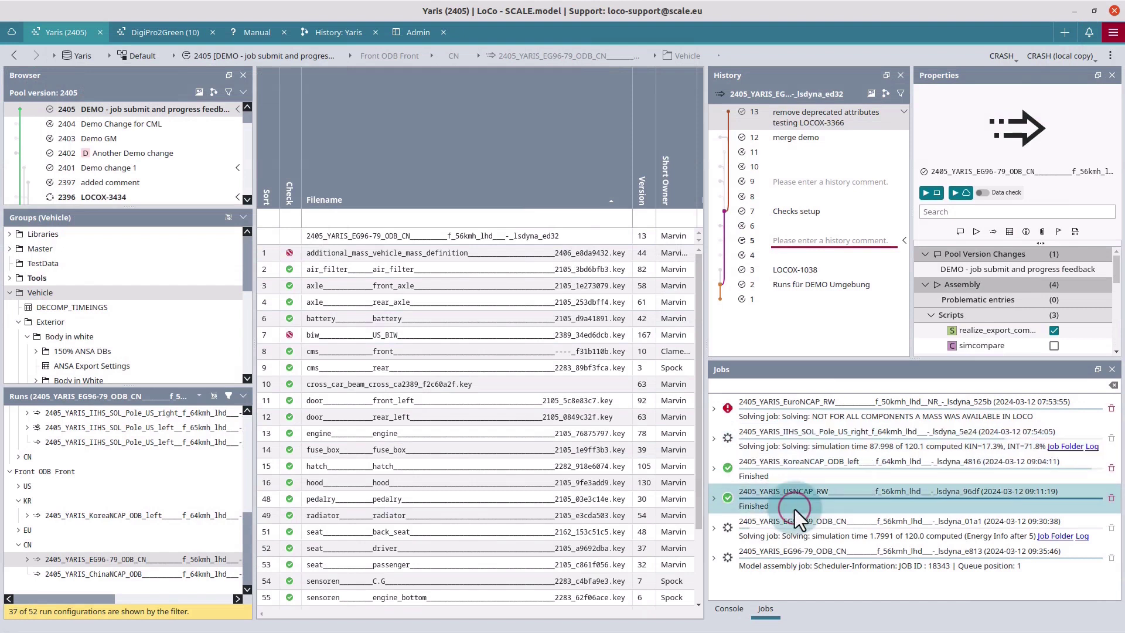